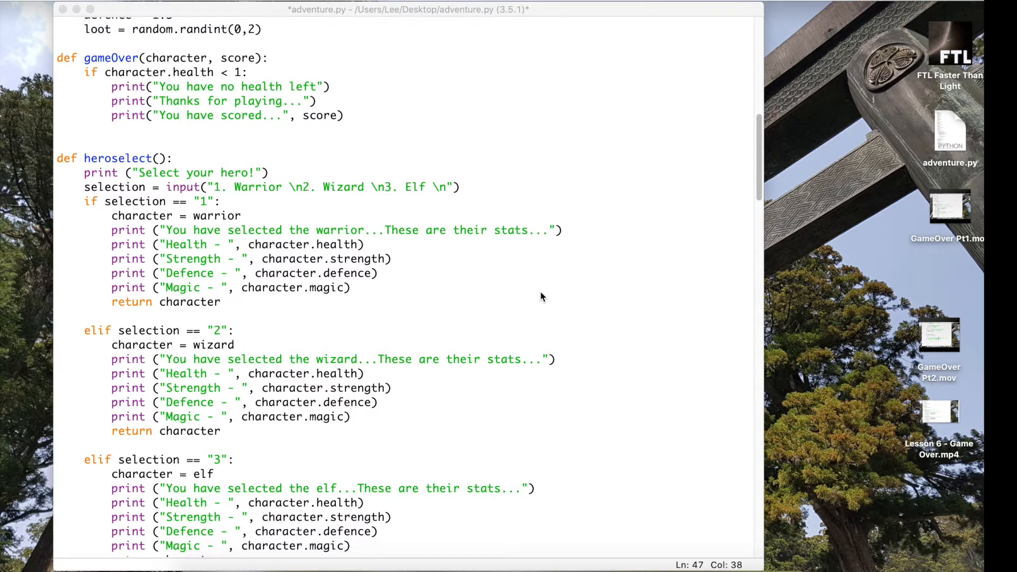
# - Add name = input("Type your name...") after the score message in gameOver
pyautogui.click(394, 117)
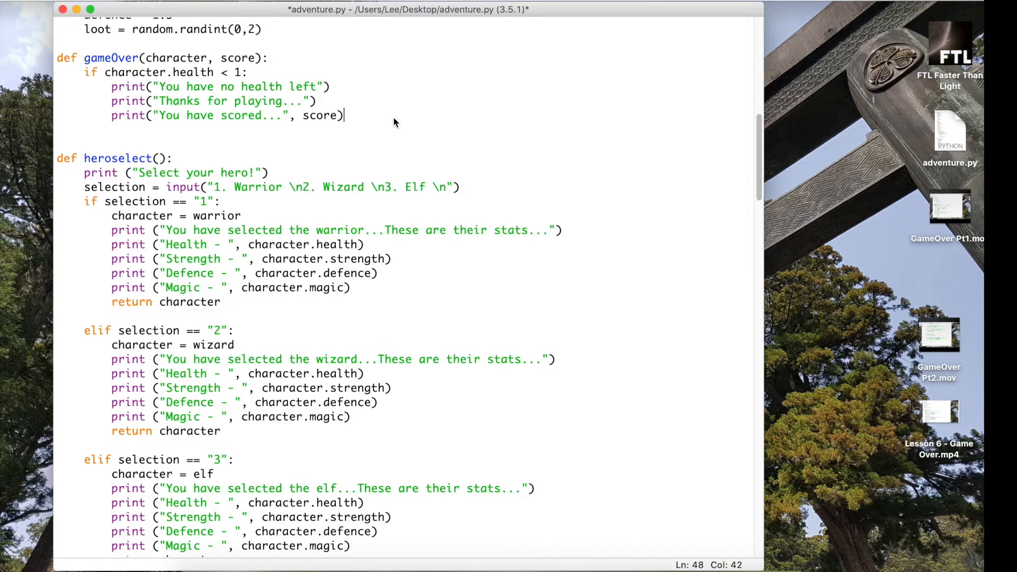
pyautogui.press('Return')
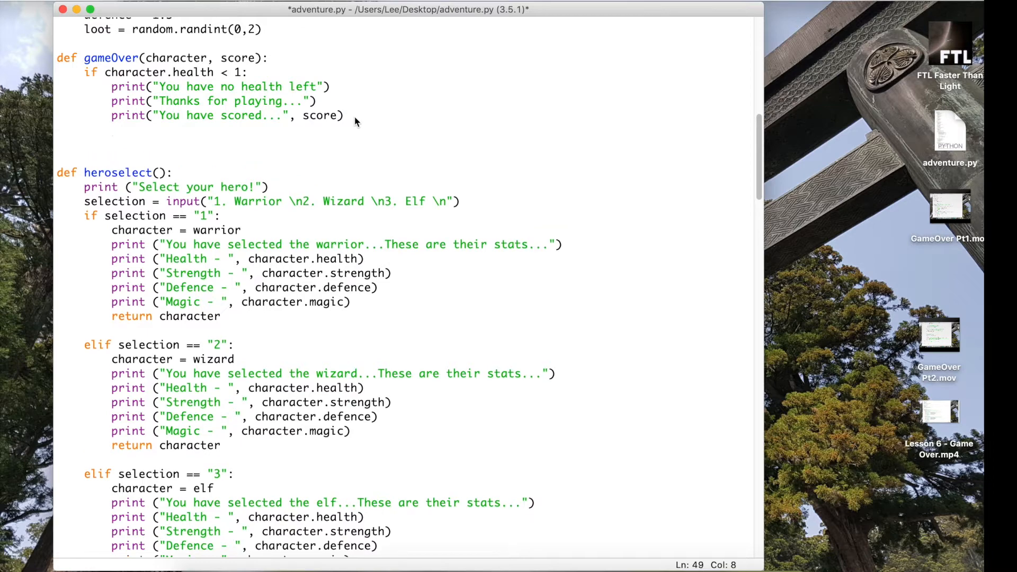
pyautogui.write('name = ')
pyautogui.write('input("')
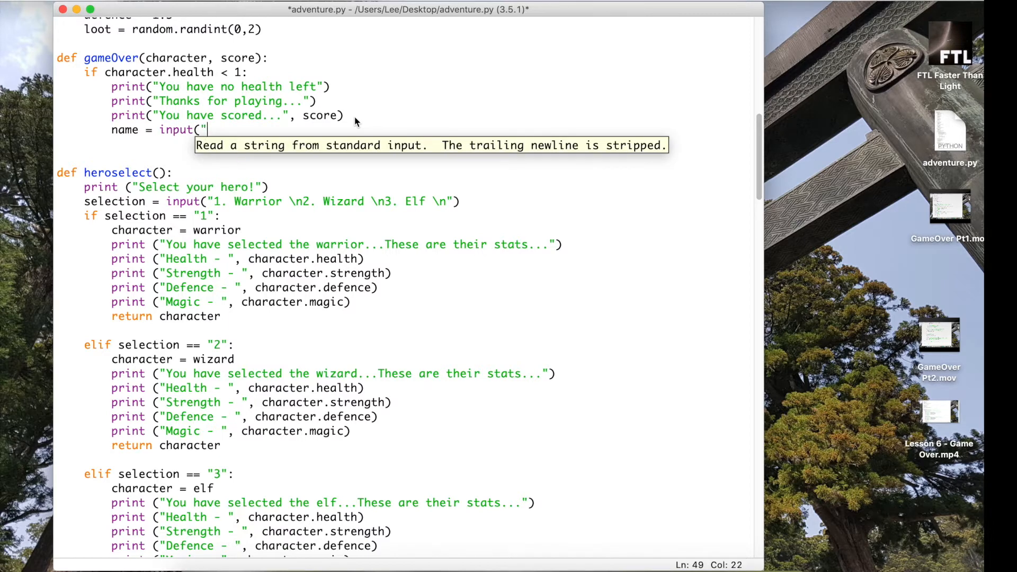
pyautogui.write('Type your')
pyautogui.write(' name')
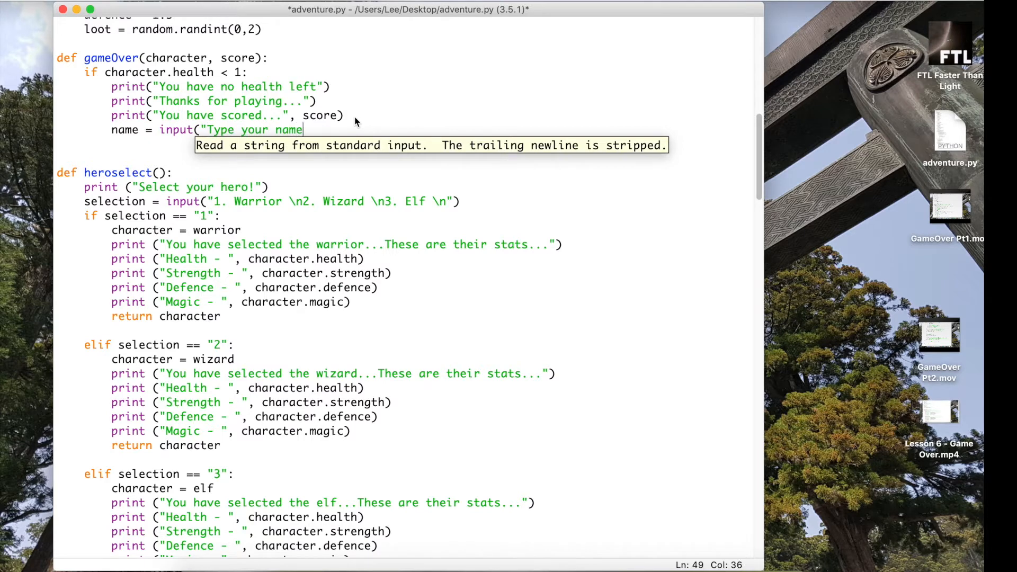
pyautogui.write('")')
pyautogui.press('Return')
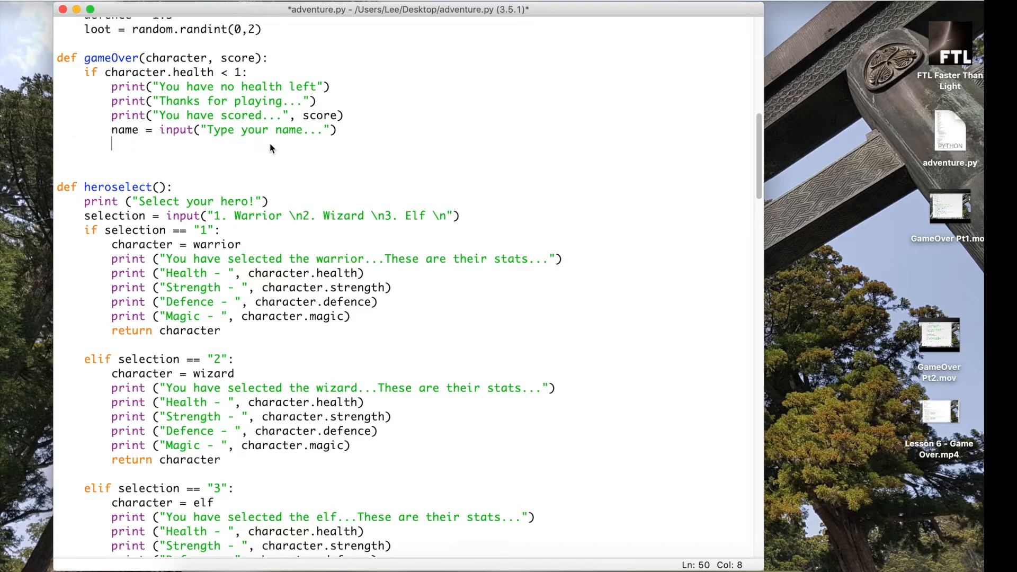
pyautogui.scroll(-3, 272, 148)
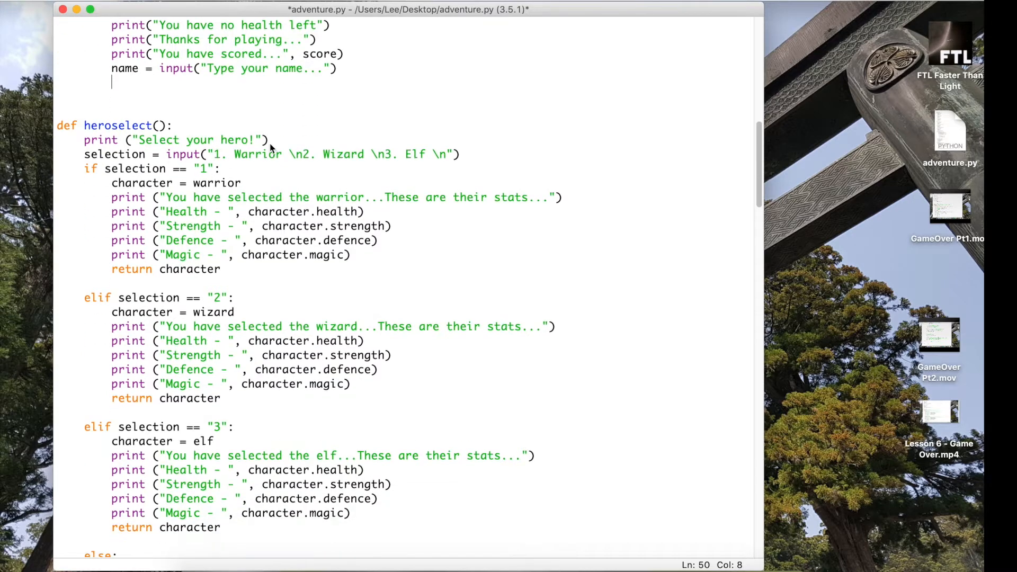
pyautogui.scroll(2, 189, 124)
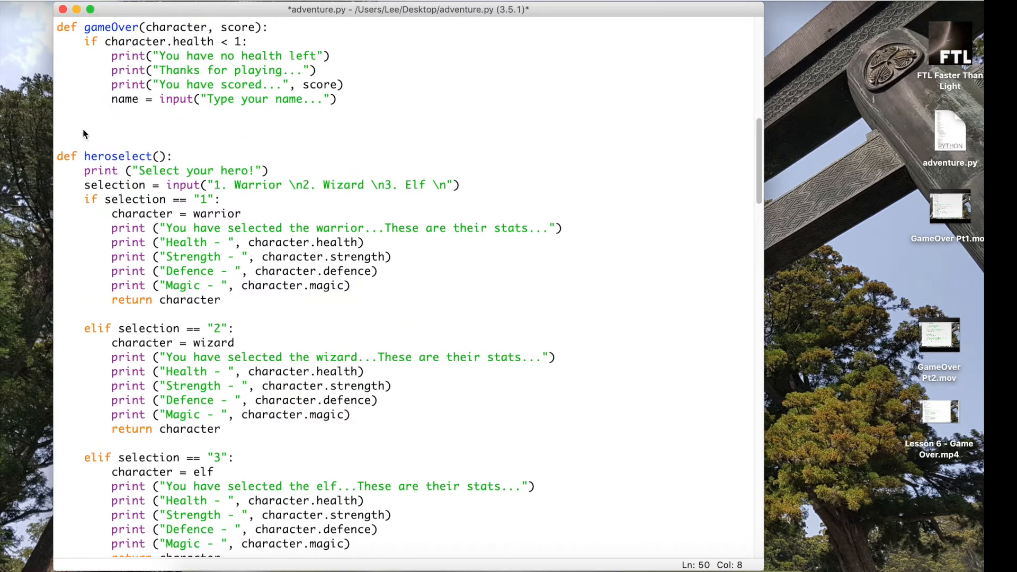
# - Define writeScore(score, name) below gameOver, with file = open("score.txt","a")
pyautogui.click(62, 133)
pyautogui.press('Return')
pyautogui.press('Return')
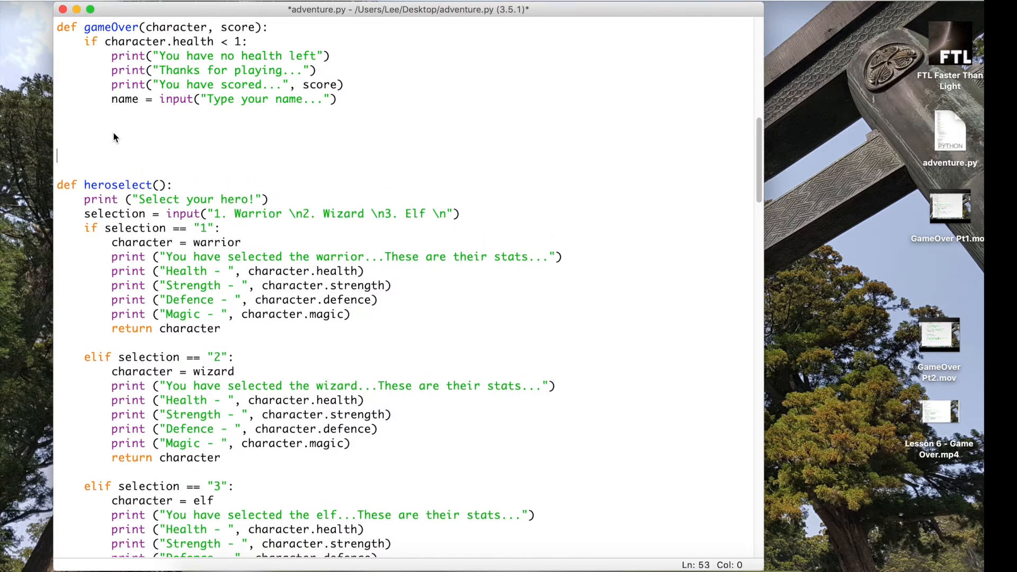
pyautogui.write('def write')
pyautogui.write('Score')
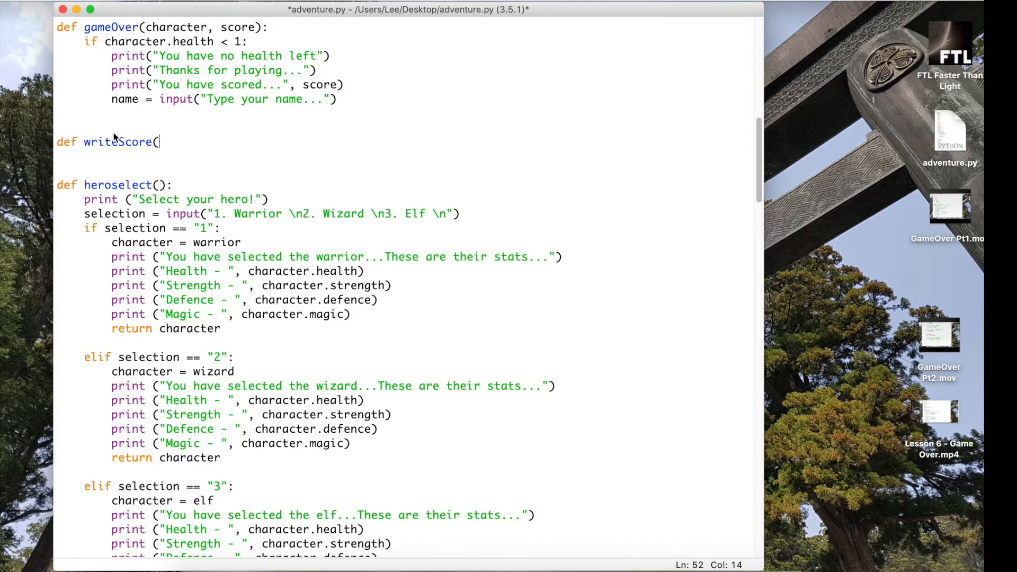
pyautogui.write('(score, name)')
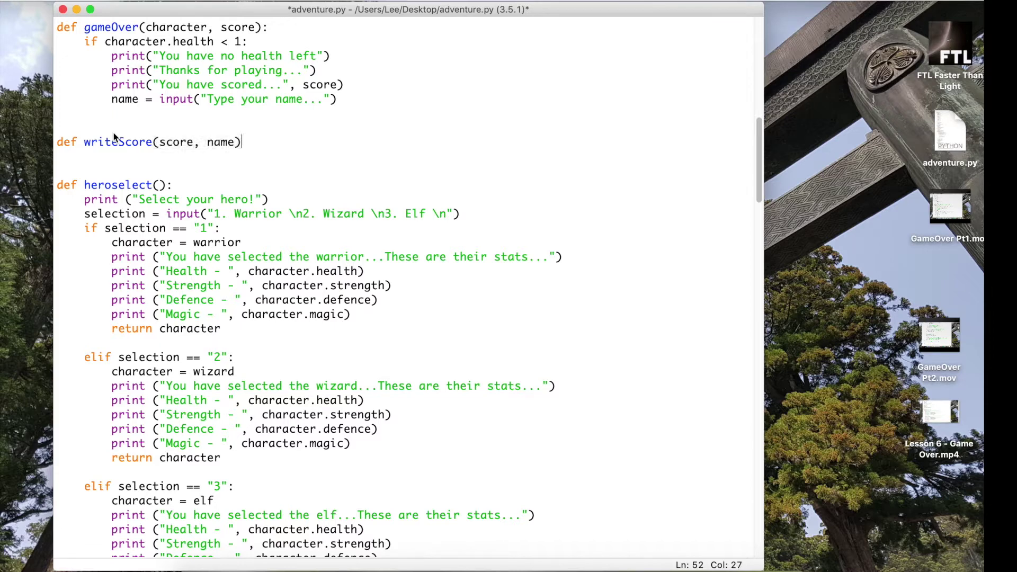
pyautogui.write(':')
pyautogui.press('Return')
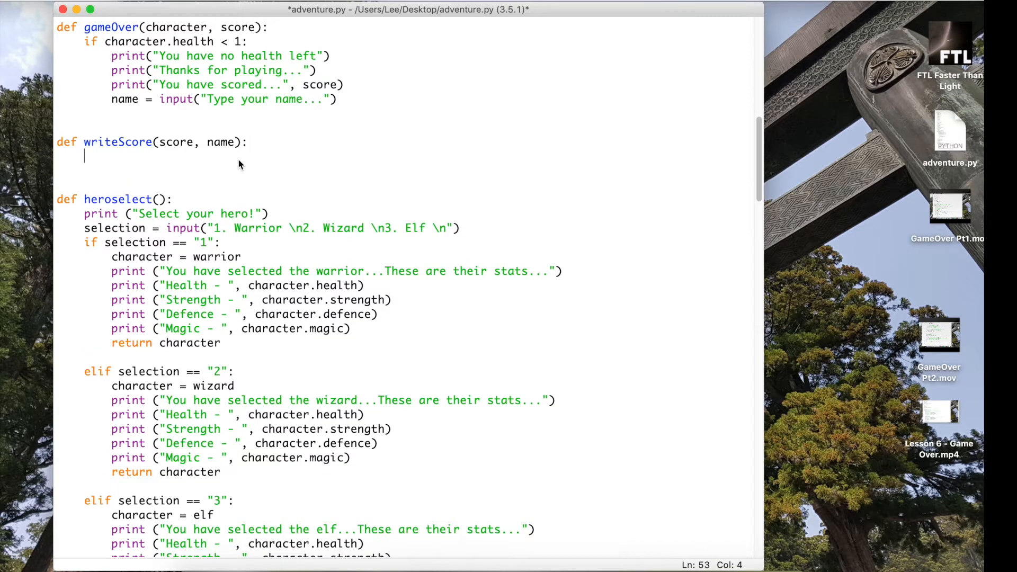
pyautogui.write('file =')
pyautogui.write(' open(')
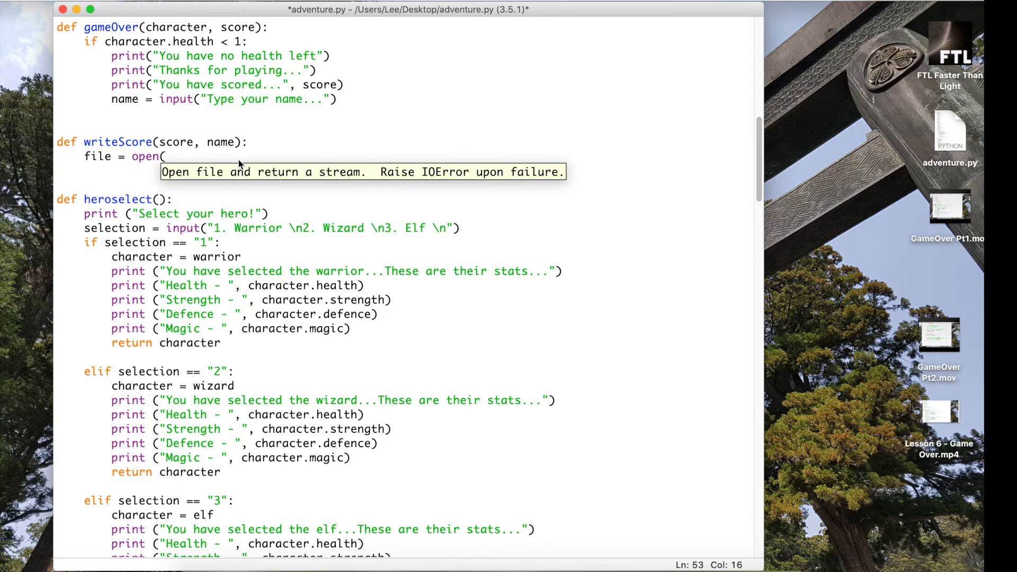
pyautogui.write('"')
pyautogui.write('score.txt')
pyautogui.write(',"a"')
pyautogui.write(')')
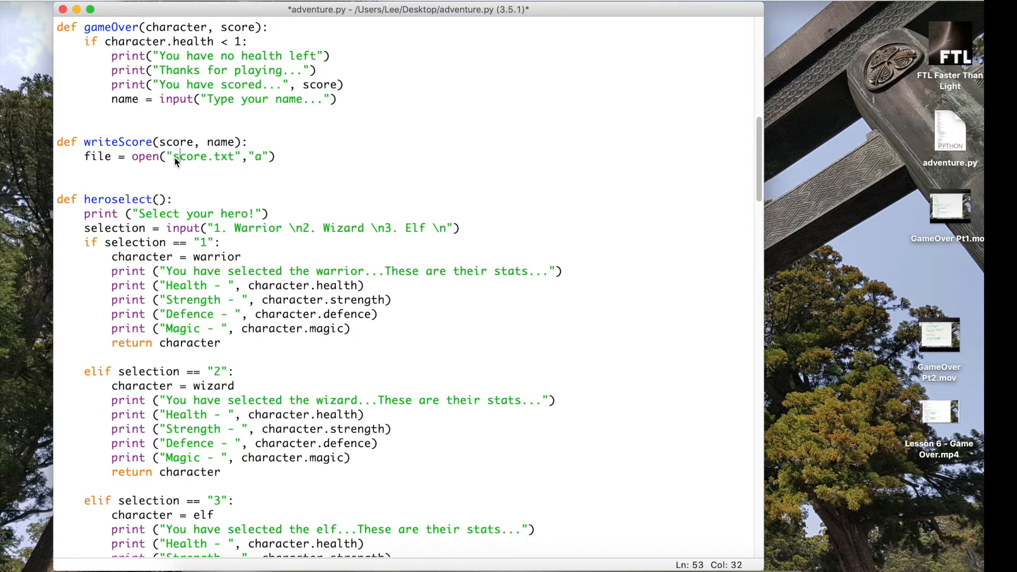
pyautogui.moveTo(173, 156); pyautogui.dragTo(235, 156)
pyautogui.click(237, 156)
pyautogui.press('End')
# - Write file.write(str(name)) in writeScore and start an indented line below it
pyautogui.press('Return')
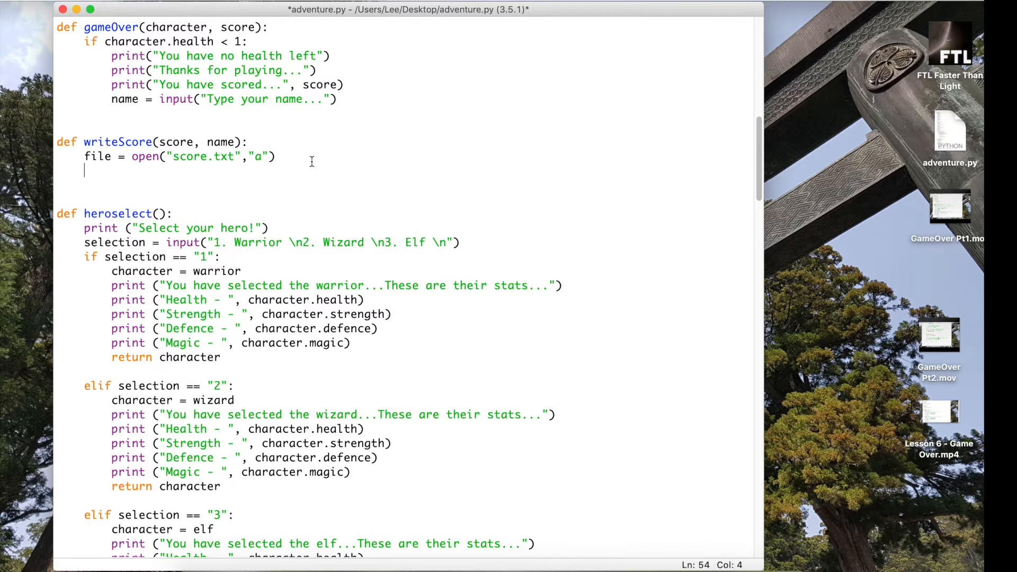
pyautogui.write('file.wri')
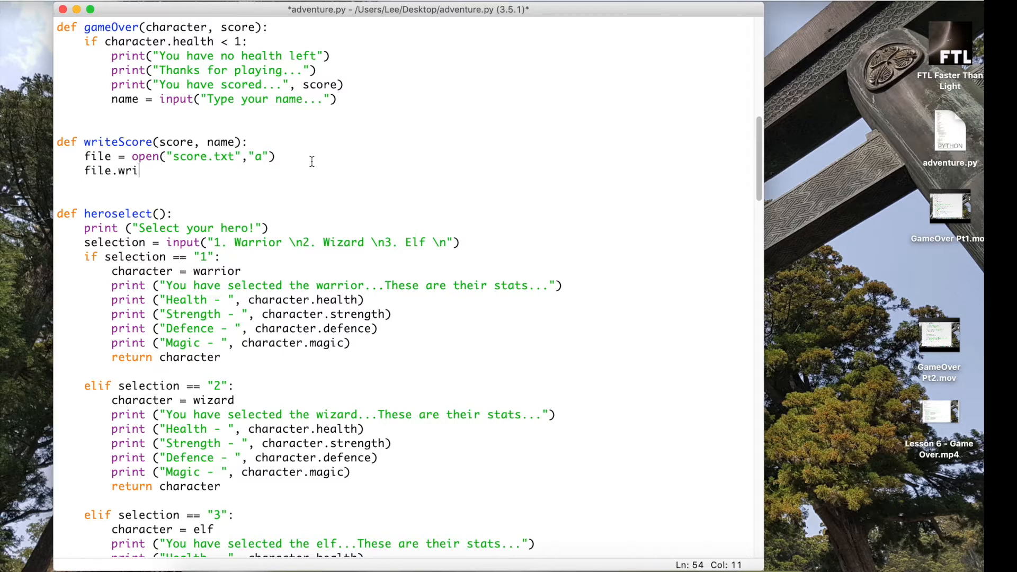
pyautogui.write('te')
pyautogui.write('(str')
pyautogui.write('(name))')
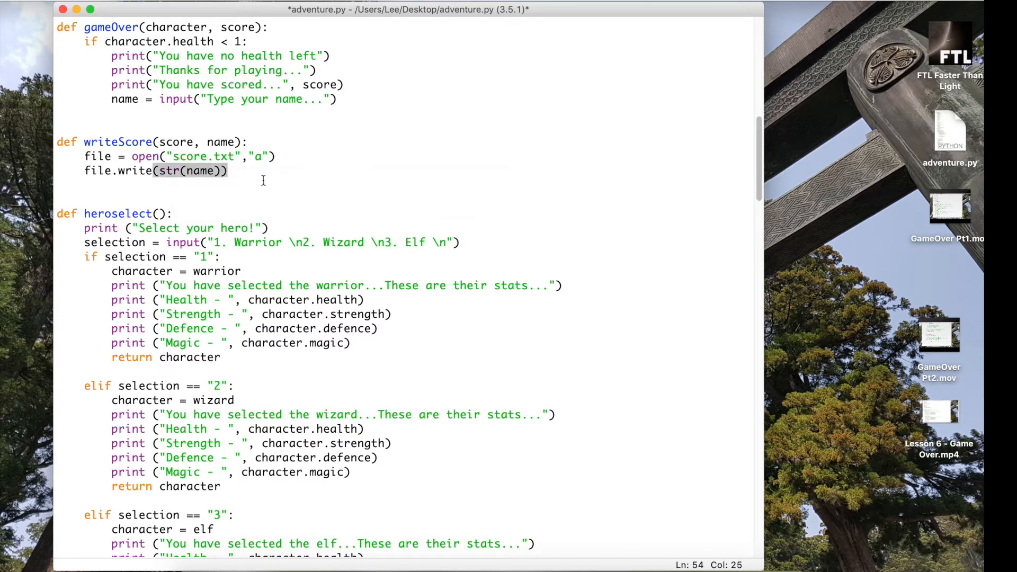
pyautogui.click(262, 182)
pyautogui.doubleClick(171, 170)
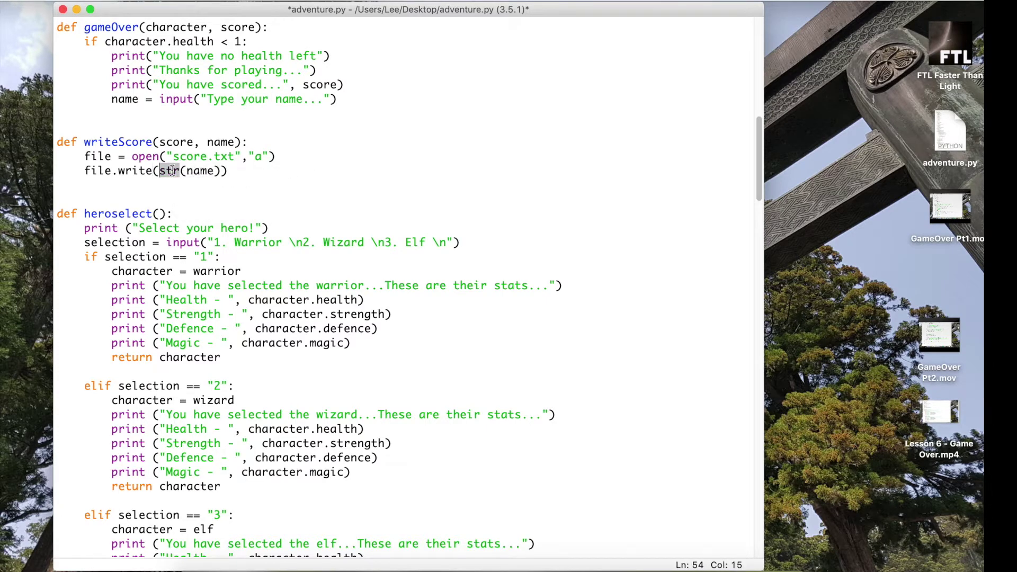
pyautogui.click(231, 171)
pyautogui.doubleClick(200, 170)
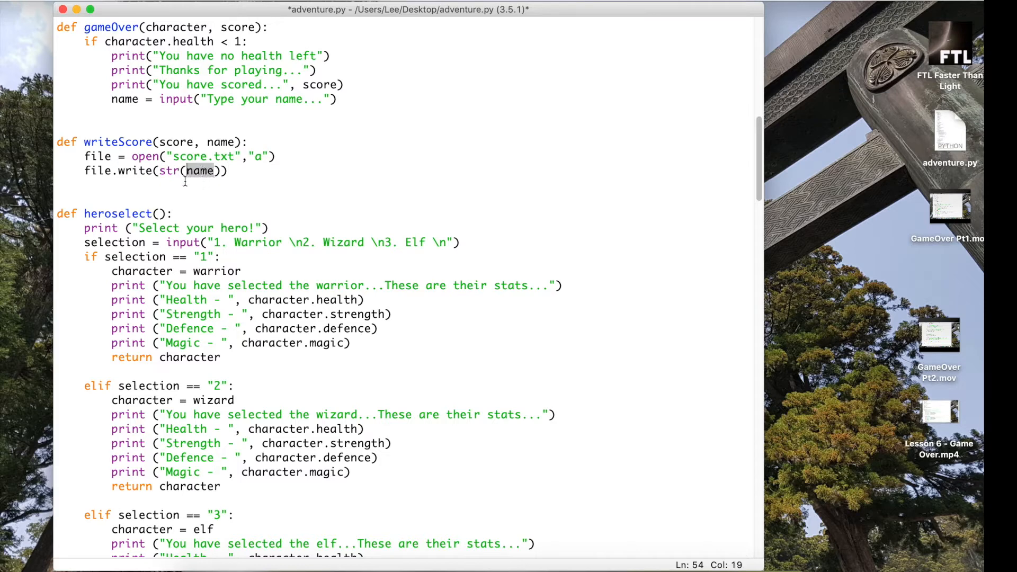
pyautogui.doubleClick(168, 170)
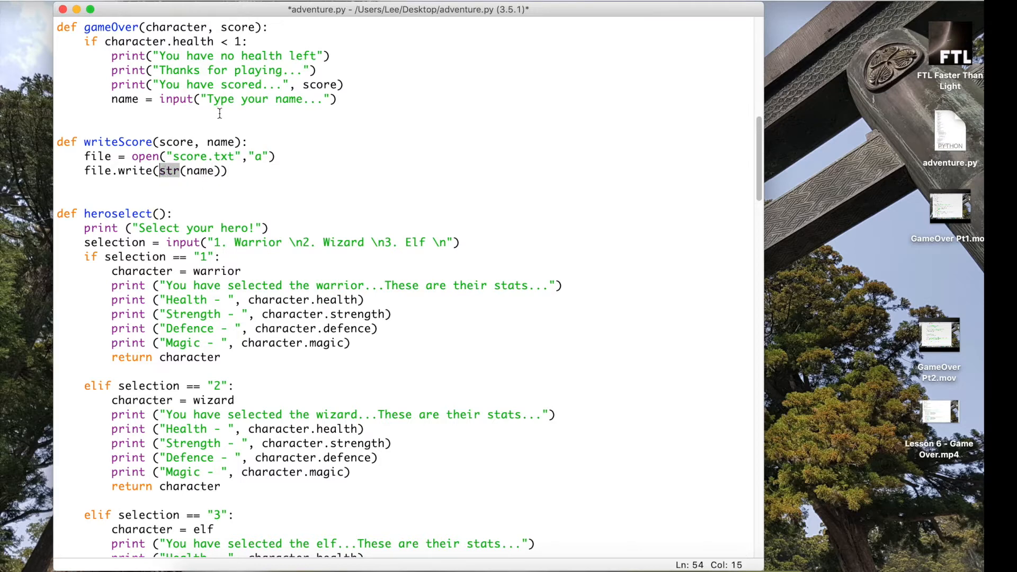
pyautogui.click(249, 174)
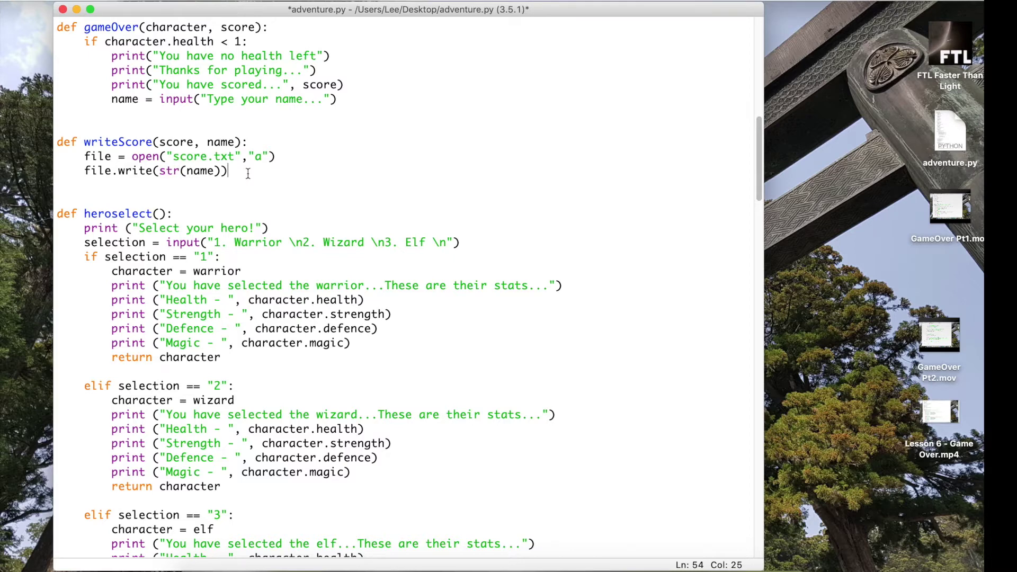
pyautogui.press('Return')
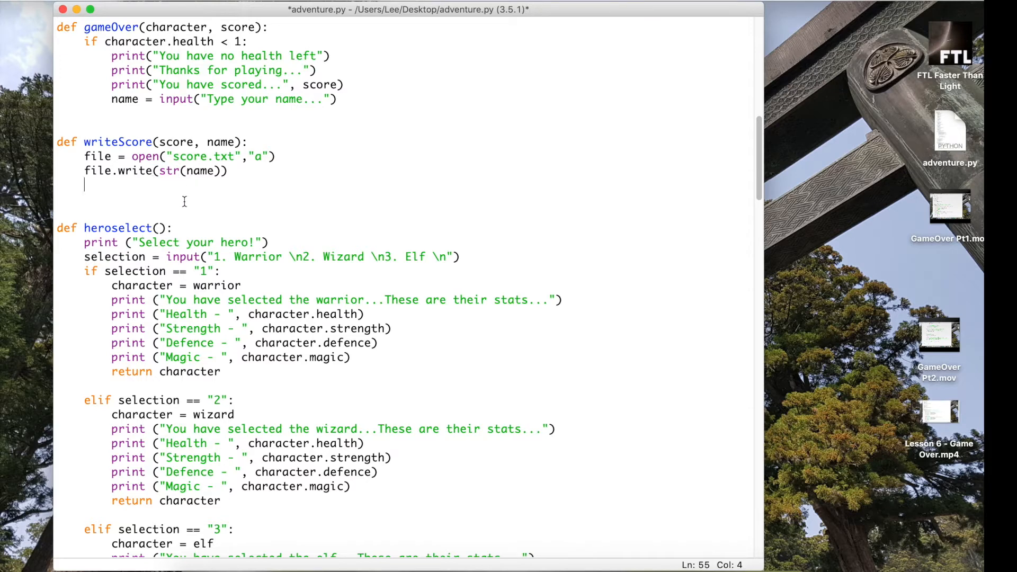
pyautogui.write('file.')
pyautogui.write('write(')
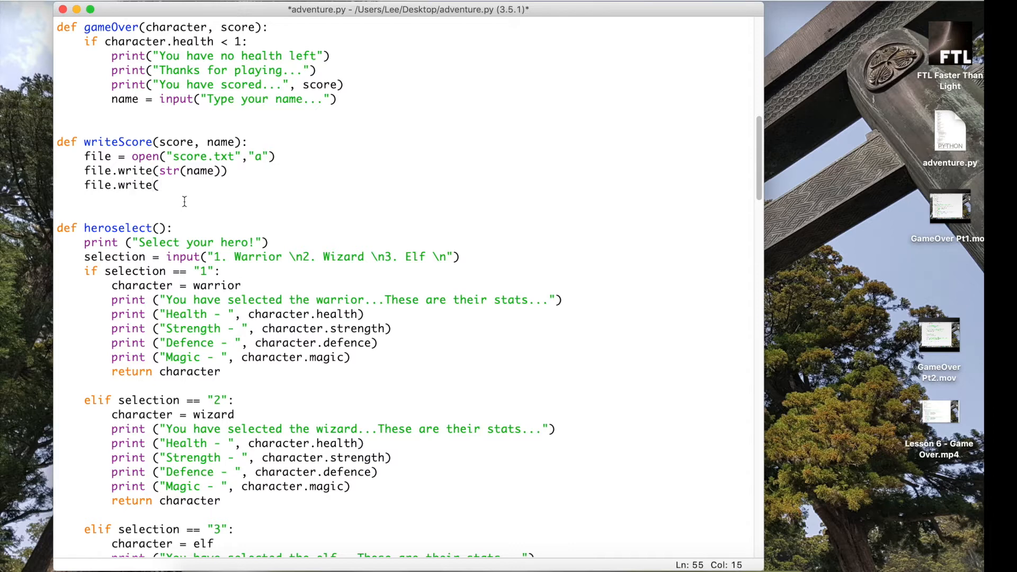
pyautogui.write('","')
pyautogui.write(')')
# - Have writeScore write a comma, str(score), and another comma to the file
pyautogui.press('Return')
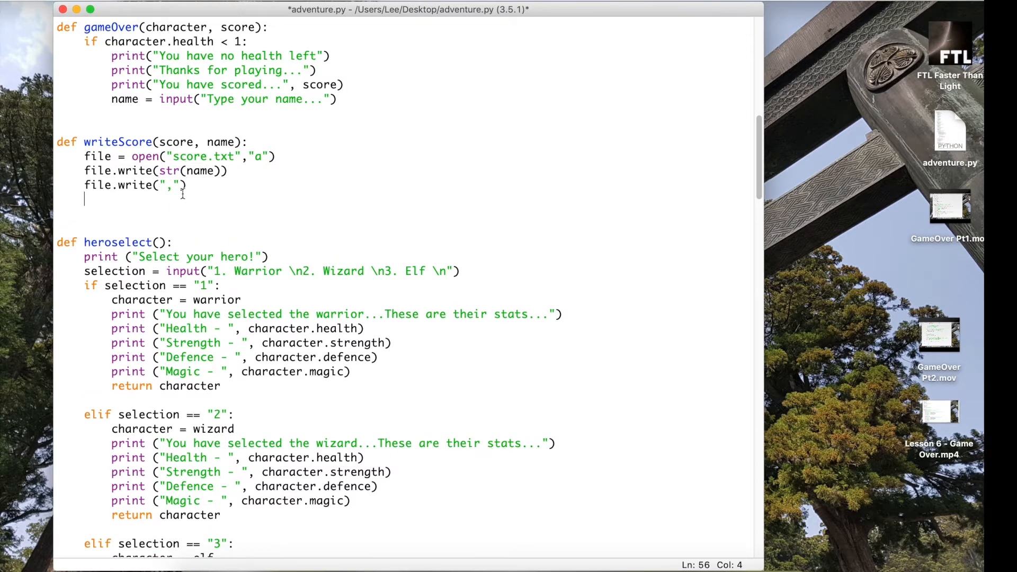
pyautogui.write('fil')
pyautogui.write('e.writ')
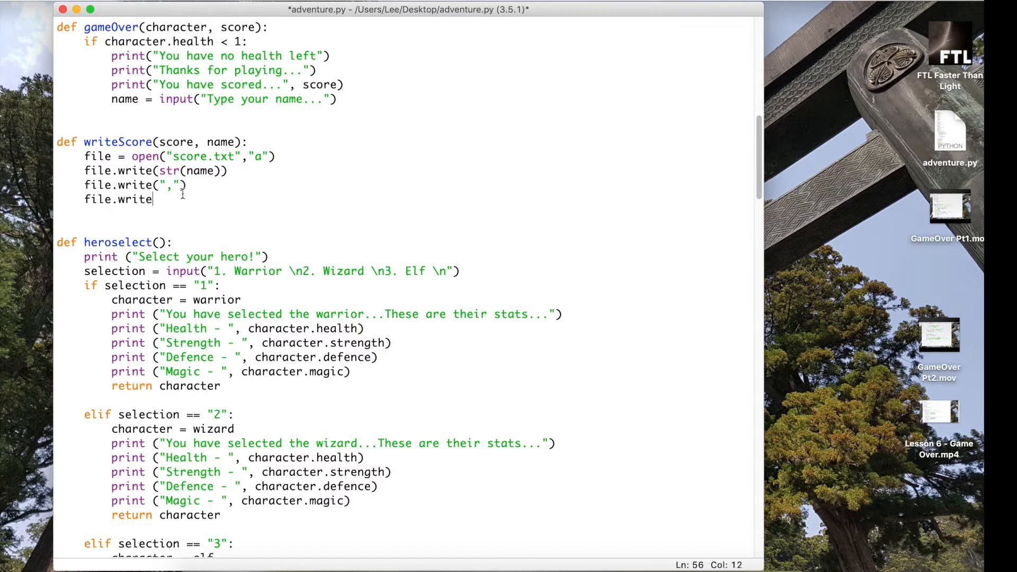
pyautogui.write('e(')
pyautogui.write('str(')
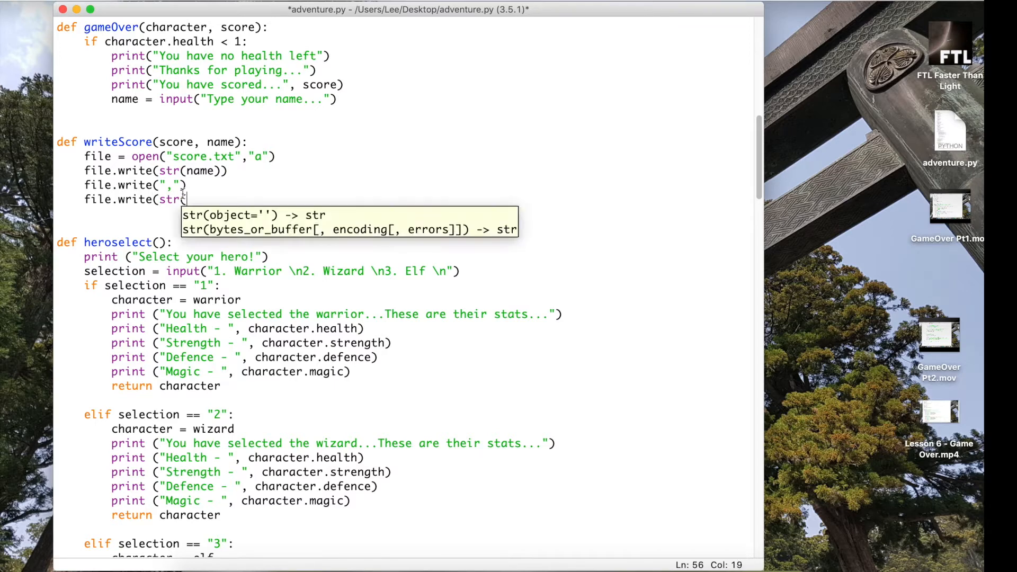
pyautogui.write('score))')
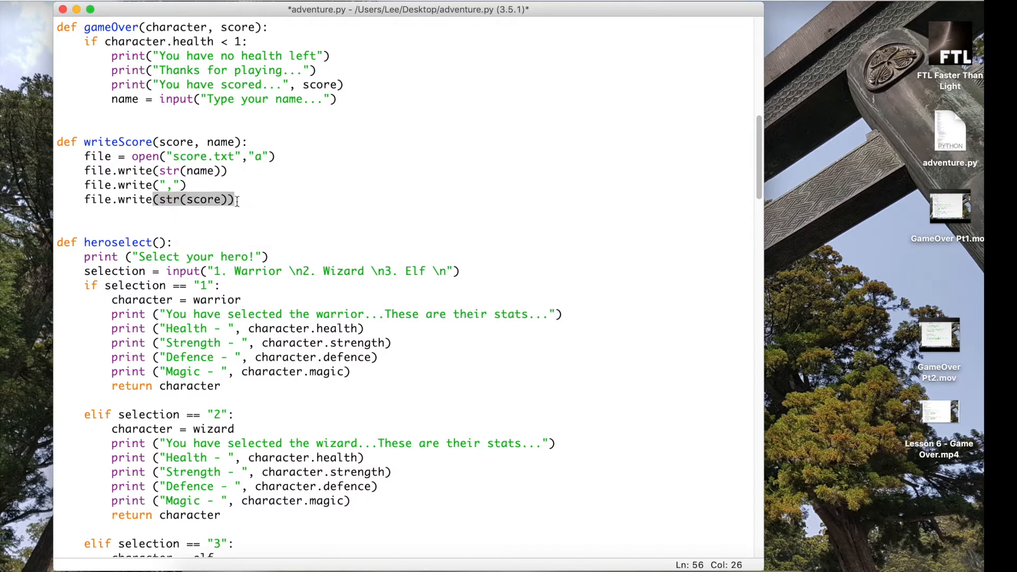
pyautogui.press('Return')
pyautogui.click(244, 201)
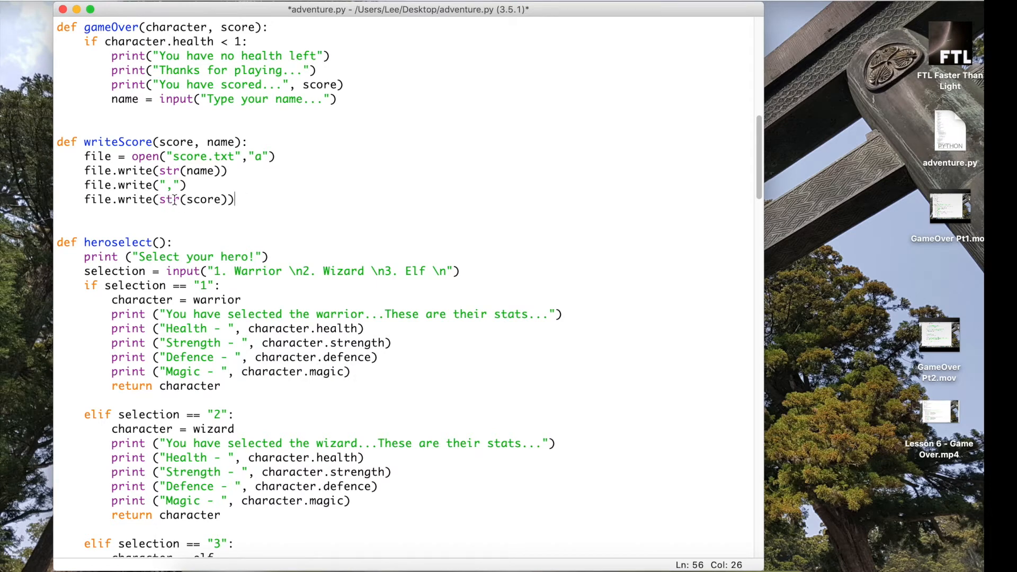
pyautogui.press('Return')
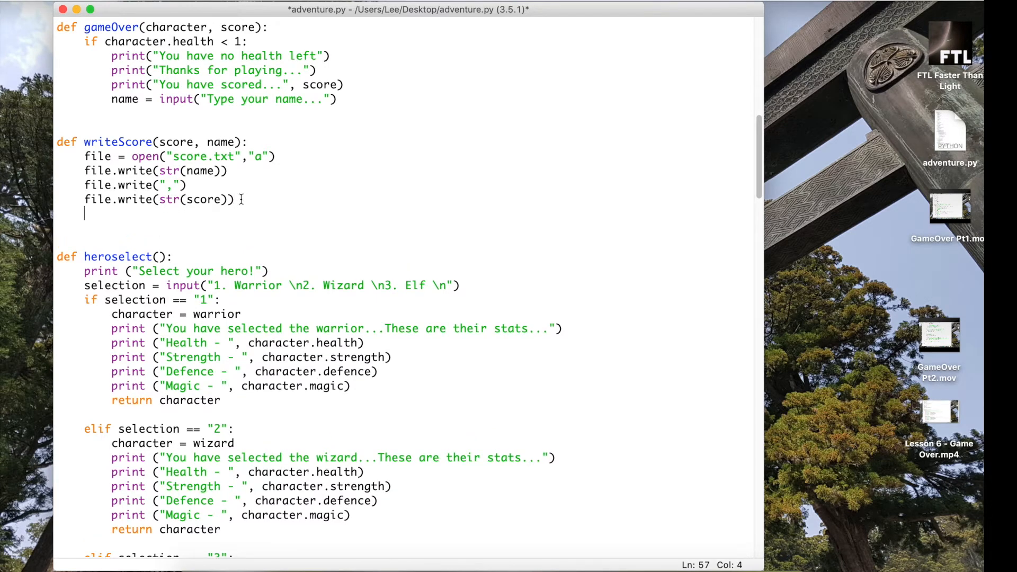
pyautogui.write('file.')
pyautogui.write('write(')
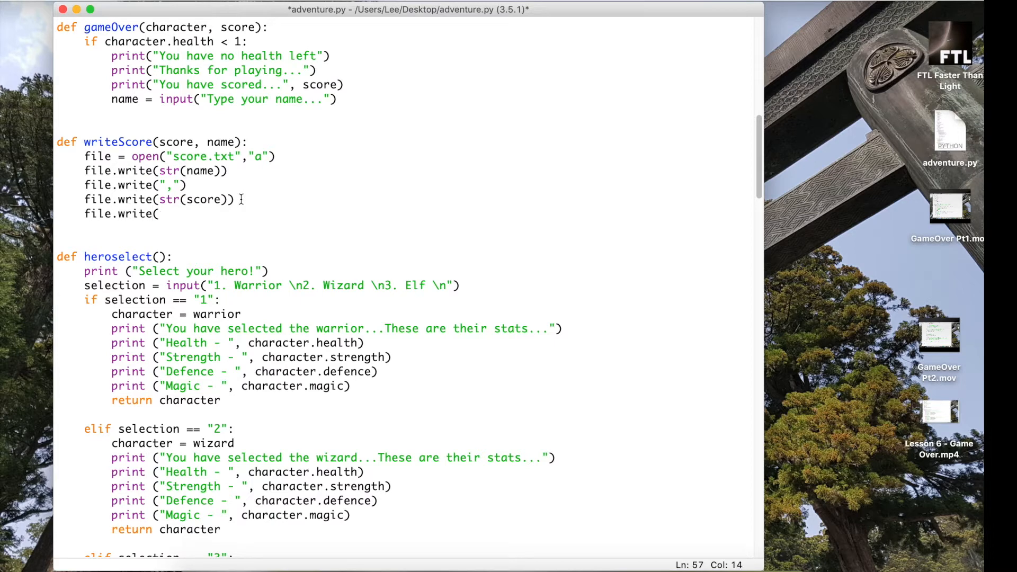
pyautogui.write('",")')
pyautogui.press('Return')
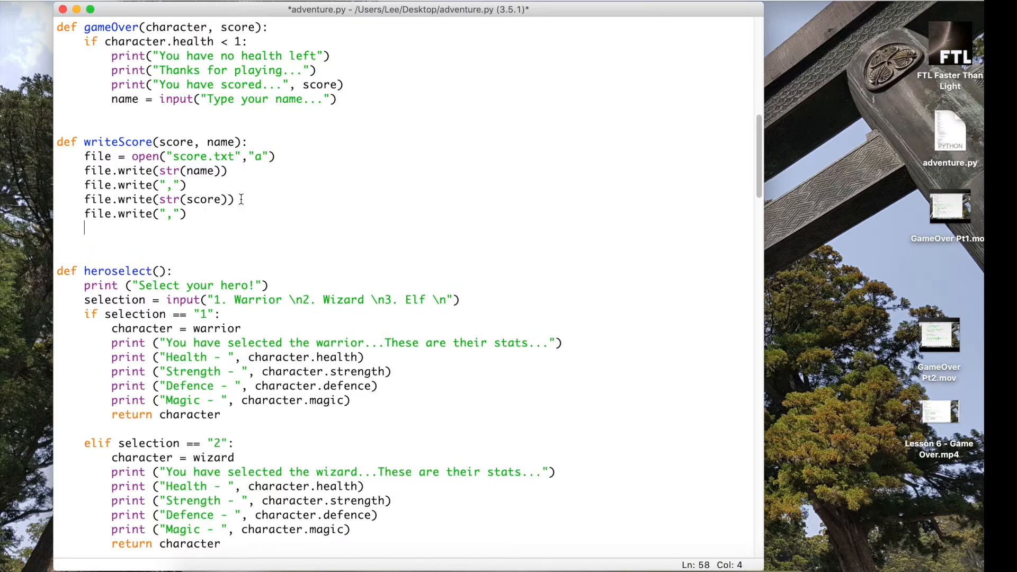
pyautogui.write('file')
pyautogui.write('.write')
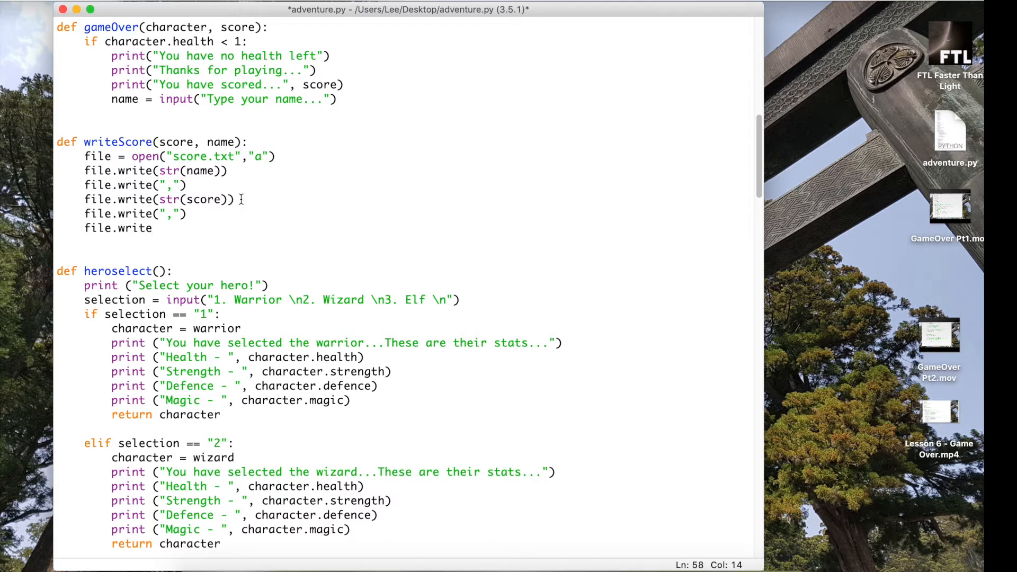
pyautogui.write('(')
pyautogui.write(",'")
# - Correct the quotes so the last write is file.write("\n"), then add file.close()
pyautogui.press('BackSpace')
pyautogui.press('BackSpace')
pyautogui.write('","')
pyautogui.write(')')
pyautogui.click(173, 228)
pyautogui.press('BackSpace')
pyautogui.press('Right')
pyautogui.press('Right')
pyautogui.press('BackSpace')
pyautogui.write('/')
pyautogui.press('BackSpace')
pyautogui.write('\\n')
pyautogui.click(213, 229)
pyautogui.press('Return')
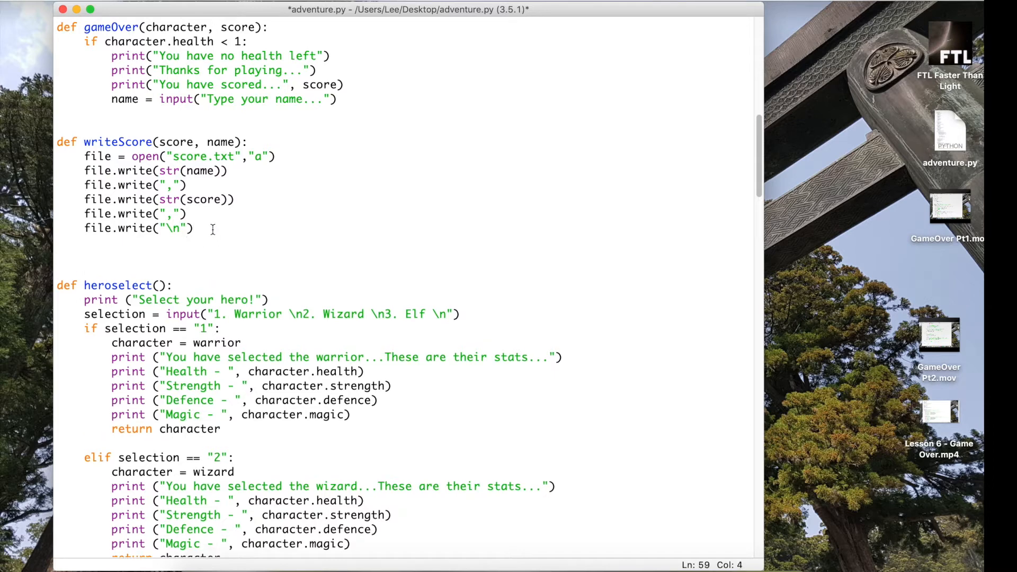
pyautogui.write('file.cl')
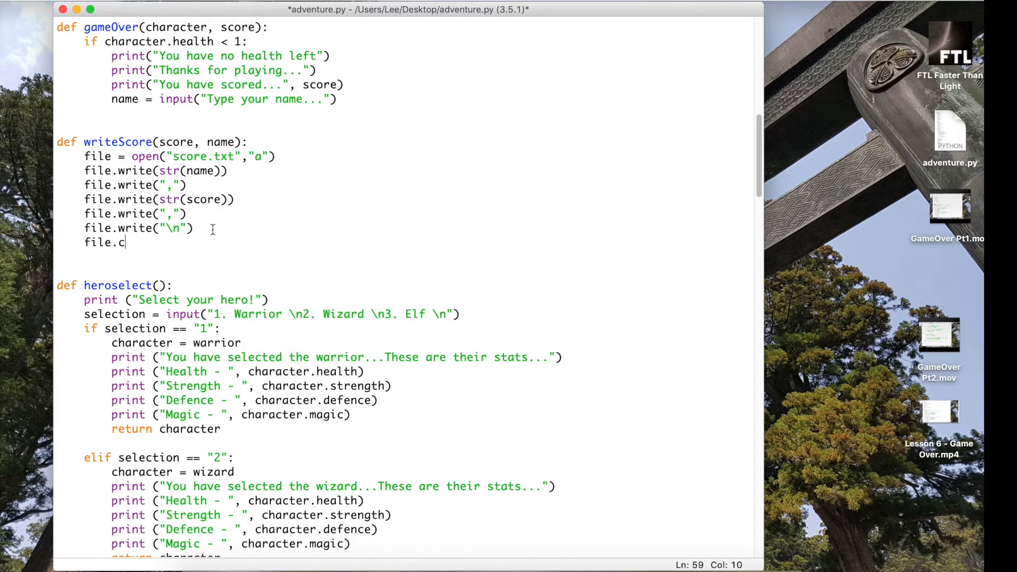
pyautogui.write('ose()')
# - Call writeScore(score,name) in gameOver right after the name prompt
pyautogui.click(357, 105)
pyautogui.press('Return')
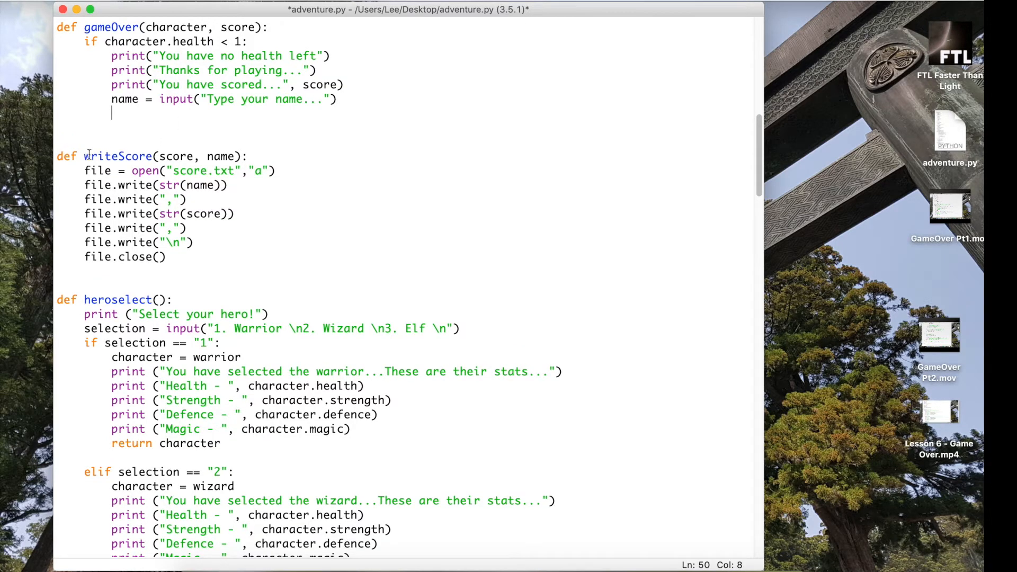
pyautogui.write('write')
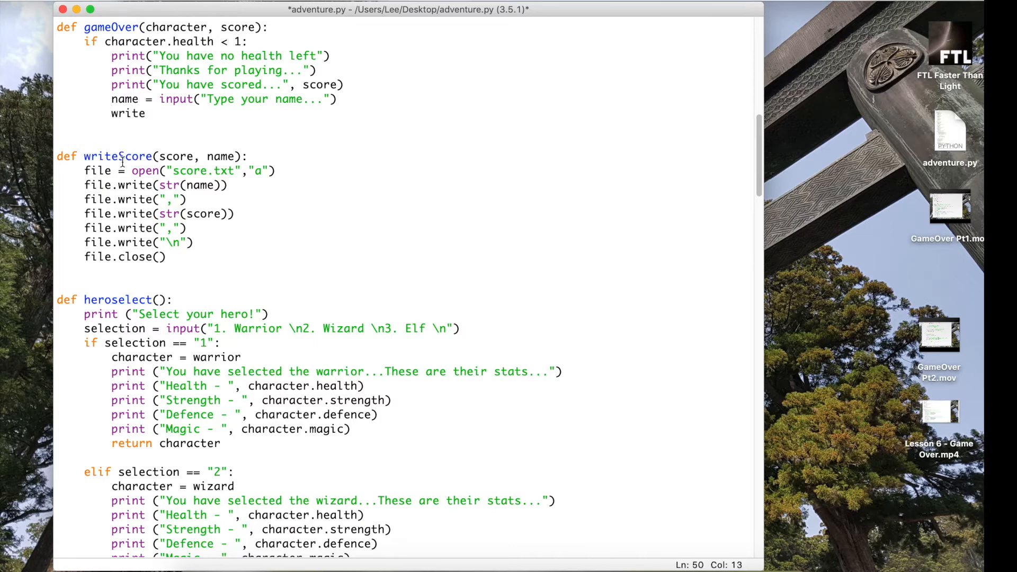
pyautogui.write('Score(')
pyautogui.write('score,')
pyautogui.write('name)')
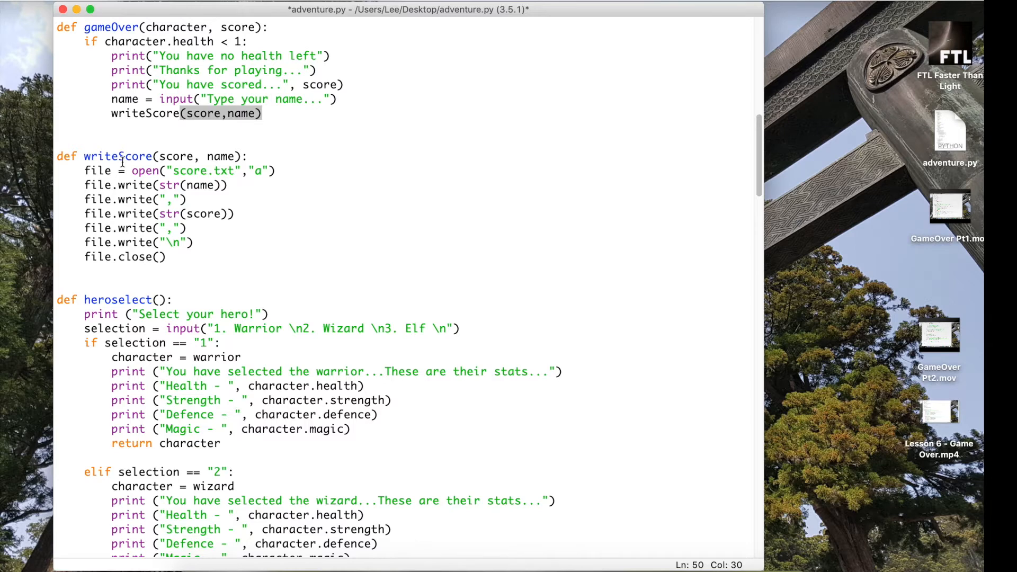
pyautogui.press('Return')
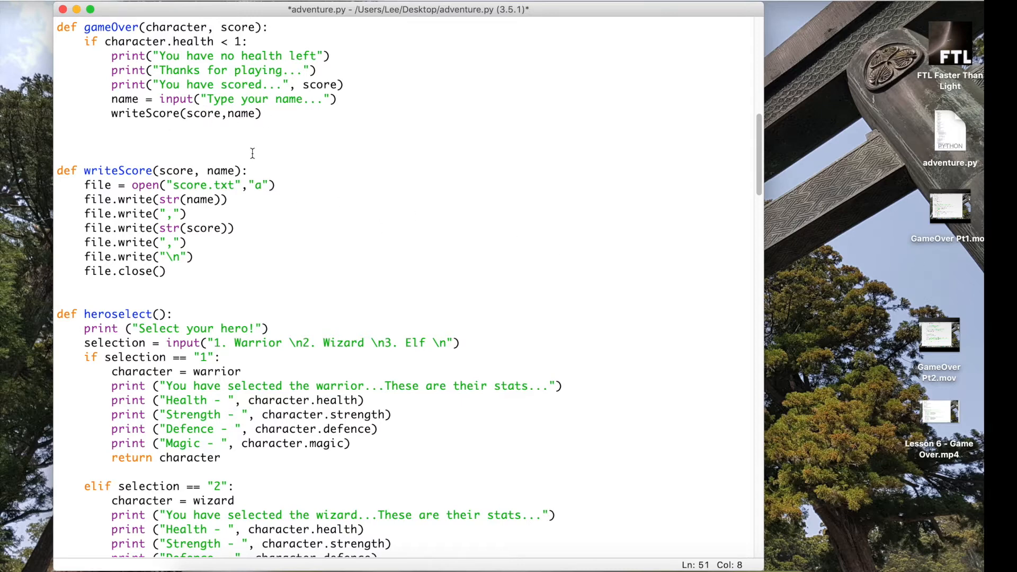
pyautogui.press('Return')
pyautogui.write('file')
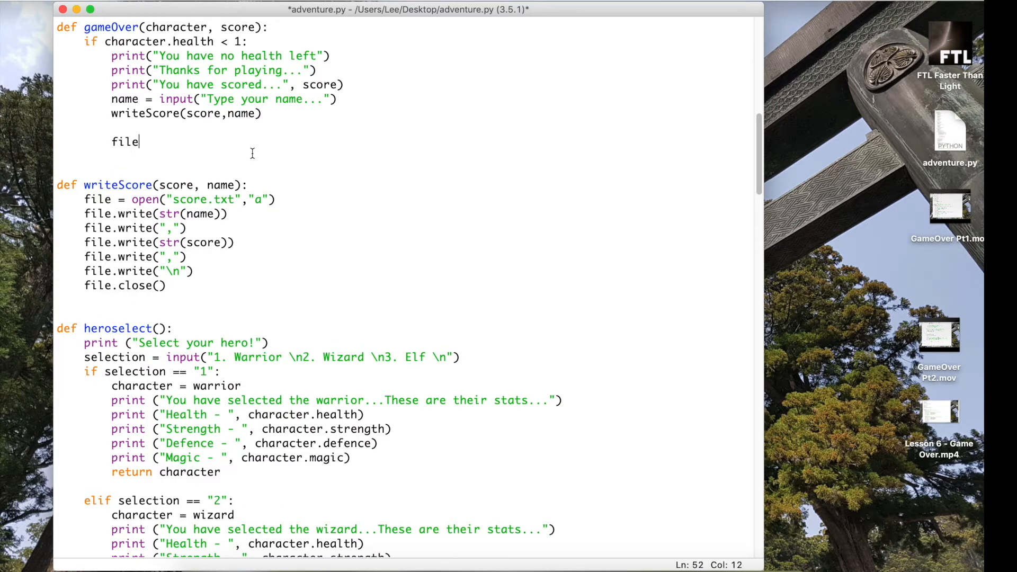
pyautogui.write('=')
pyautogui.write('open')
pyautogui.write('("sc')
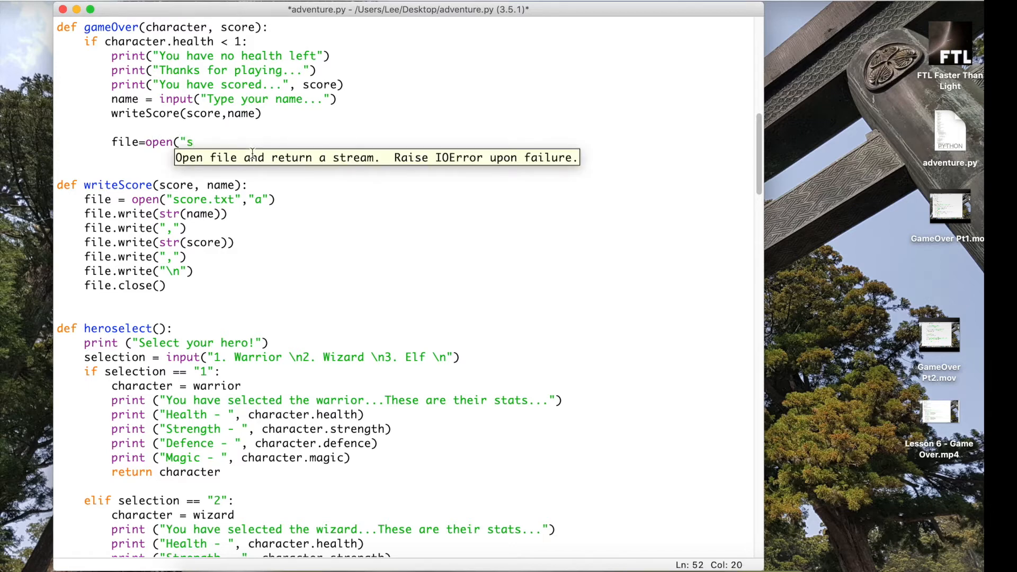
pyautogui.write('ore.')
pyautogui.write('txt"')
pyautogui.write(',"')
pyautogui.write('r")')
# - Open score.txt for reading with file=open("score.txt","r") in gameOver
pyautogui.press('Return')
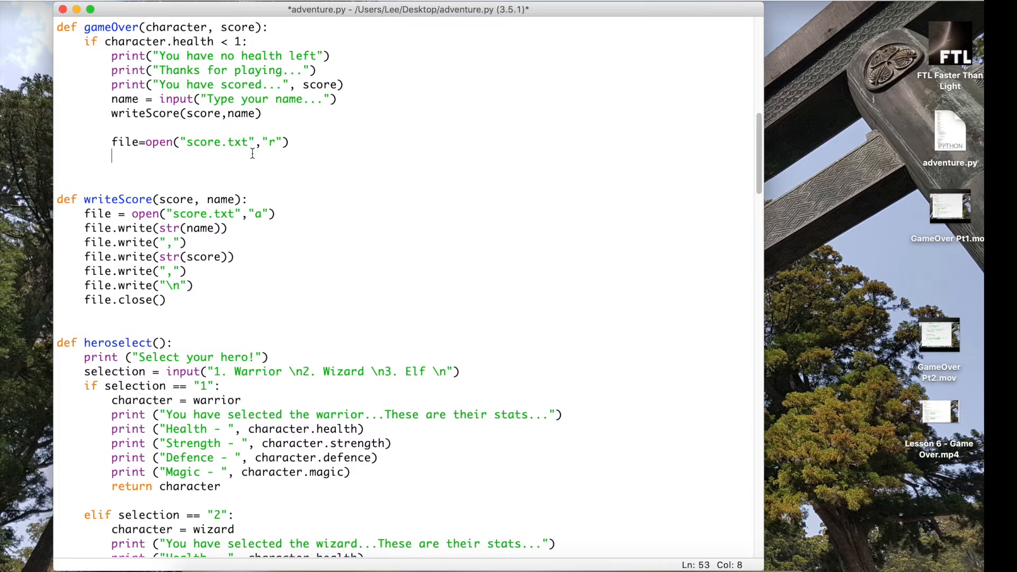
pyautogui.press('Return')
pyautogui.write('for')
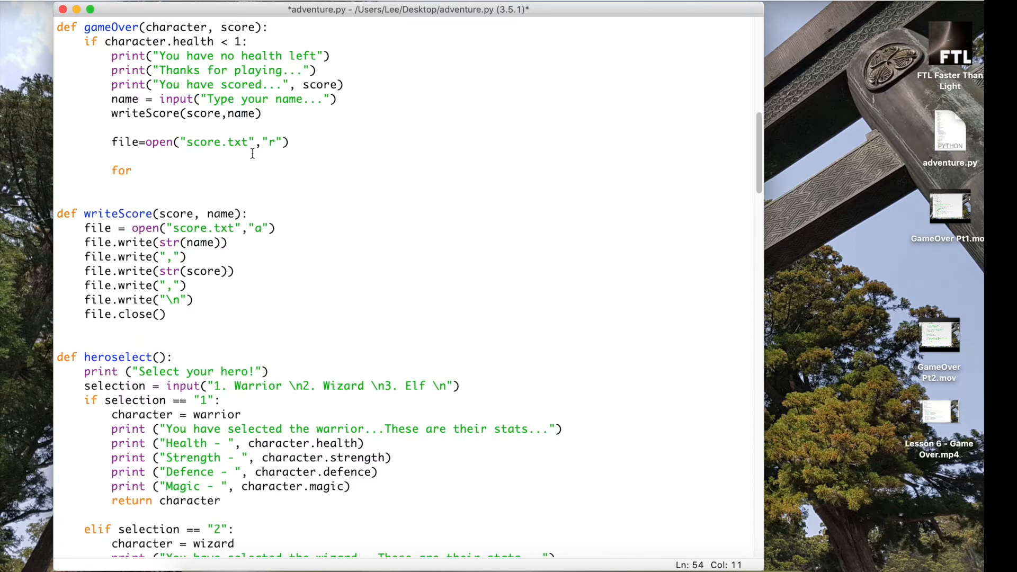
pyautogui.write(' line ')
pyautogui.write('in file:')
# - Begin the loop for line in file: over the opened score file
pyautogui.doubleClick(155, 170)
pyautogui.click(232, 172)
pyautogui.doubleClick(156, 170)
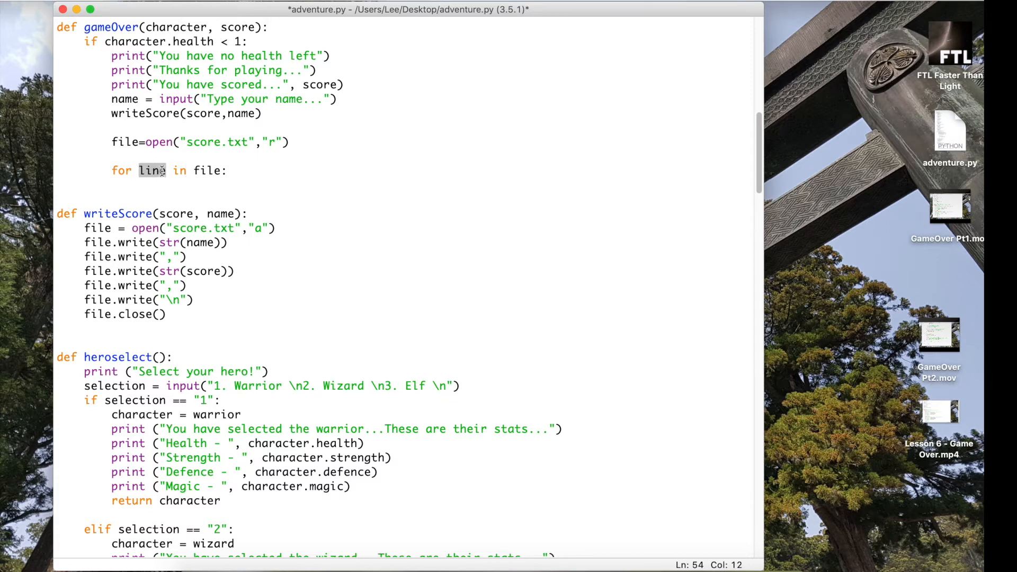
pyautogui.click(145, 170)
pyautogui.doubleClick(207, 170)
pyautogui.doubleClick(126, 142)
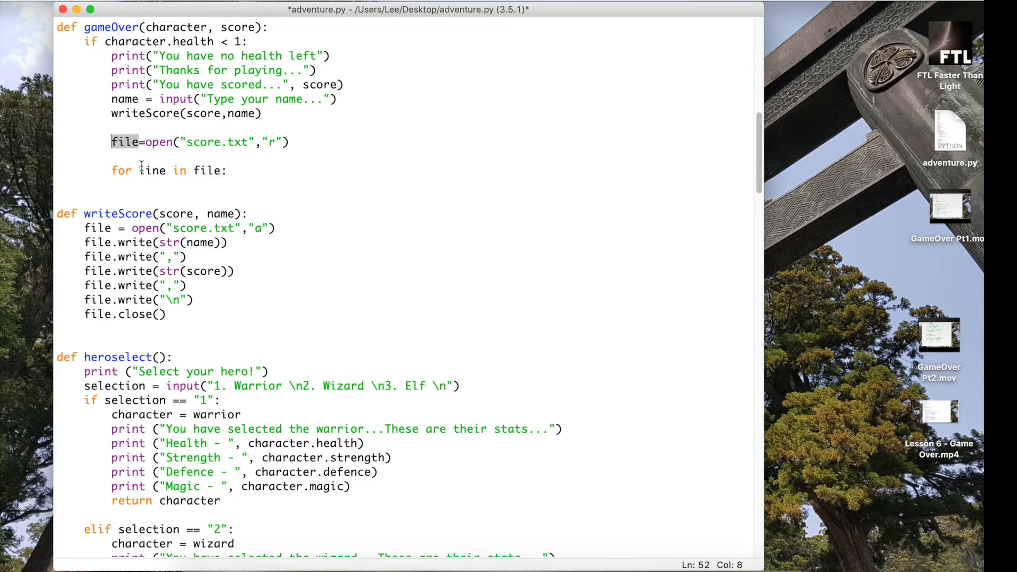
pyautogui.doubleClick(145, 171)
pyautogui.click(227, 171)
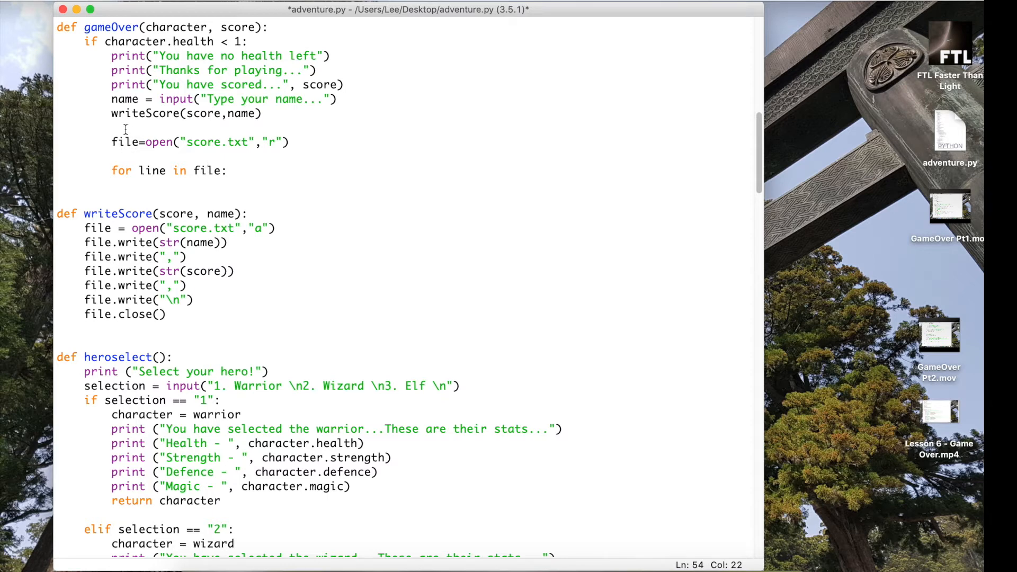
# - Split each line on commas with xline = line.split(",") inside the loop
pyautogui.press('Return')
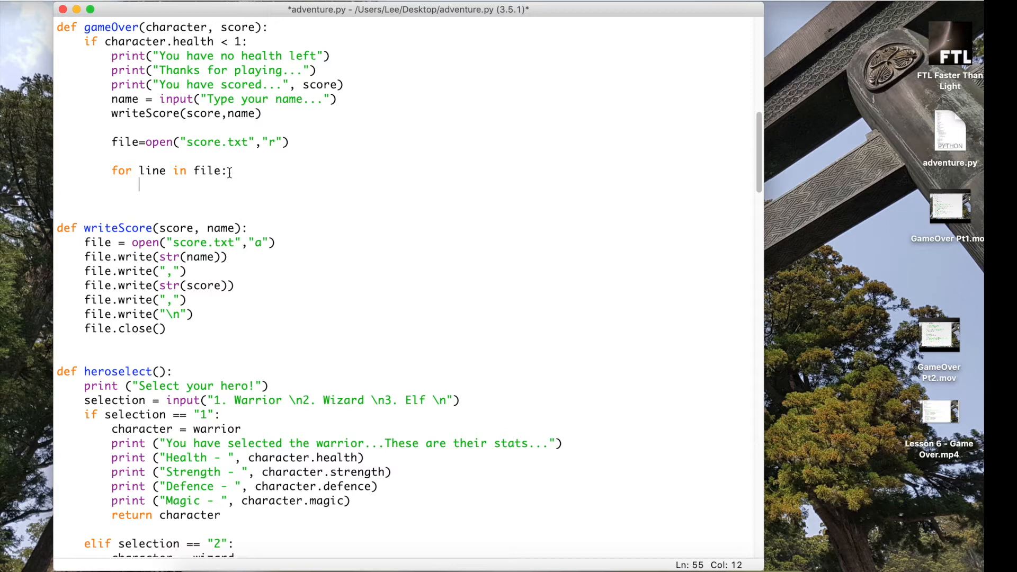
pyautogui.write('xline ')
pyautogui.write('= ')
pyautogui.write('line.sp')
pyautogui.write('lit(')
pyautogui.write('","')
pyautogui.write(')')
pyautogui.press('Return')
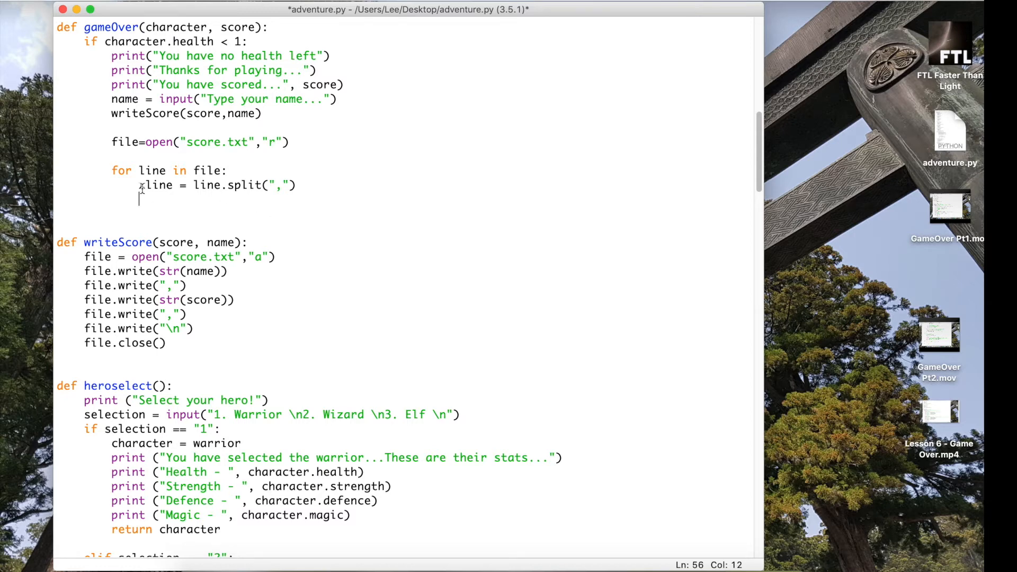
pyautogui.moveTo(66, 184); pyautogui.dragTo(173, 184)
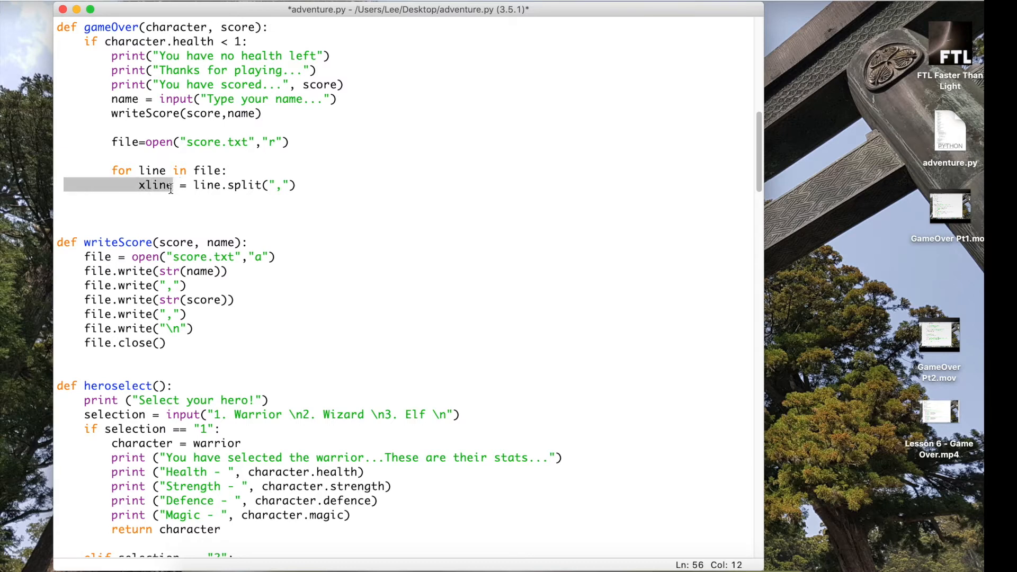
pyautogui.click(148, 200)
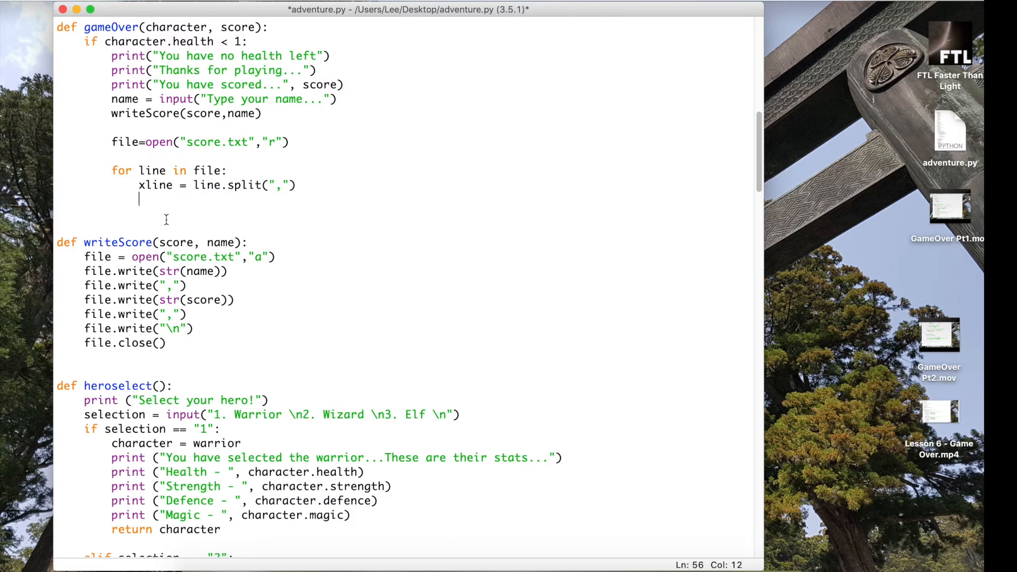
pyautogui.press('Up')
pyautogui.press('Right')
pyautogui.click(158, 202)
pyautogui.write('pr')
pyautogui.write('int(')
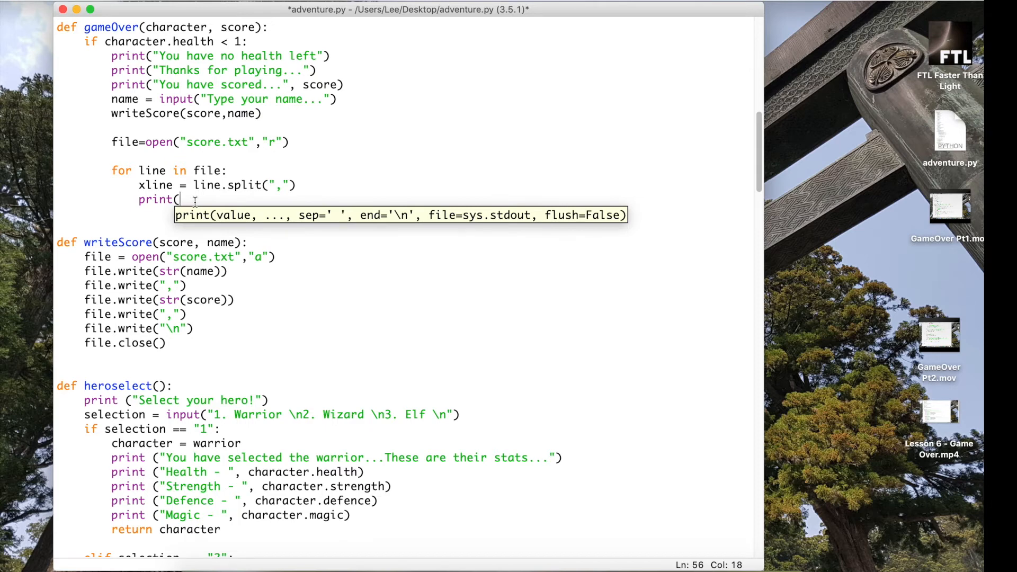
pyautogui.write('xline')
# - Print the name and score with print(xline[0], xline[1]) and leave the loop body
pyautogui.press('Escape')
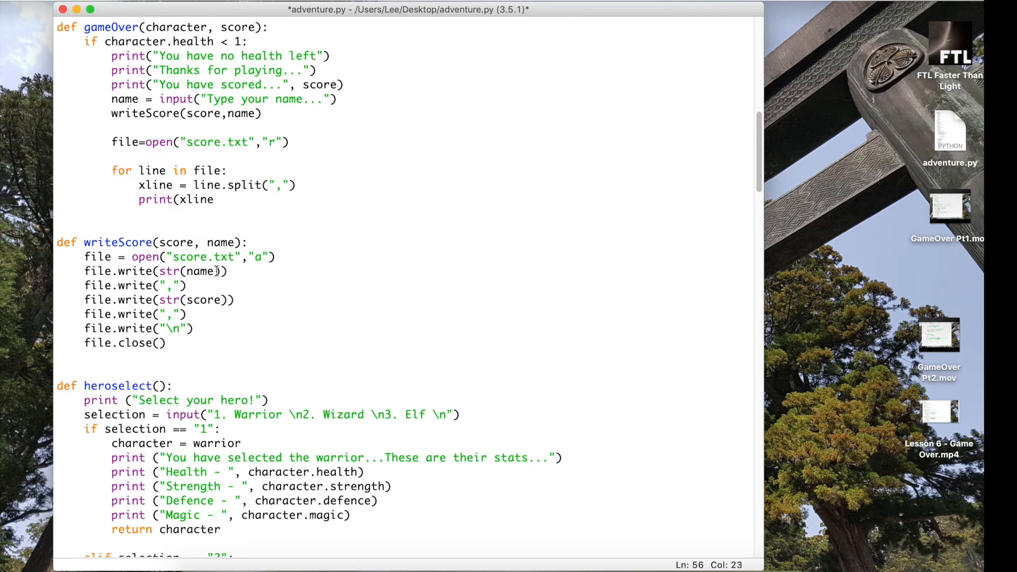
pyautogui.write('[')
pyautogui.write('0]')
pyautogui.write(', xline')
pyautogui.write('[1])')
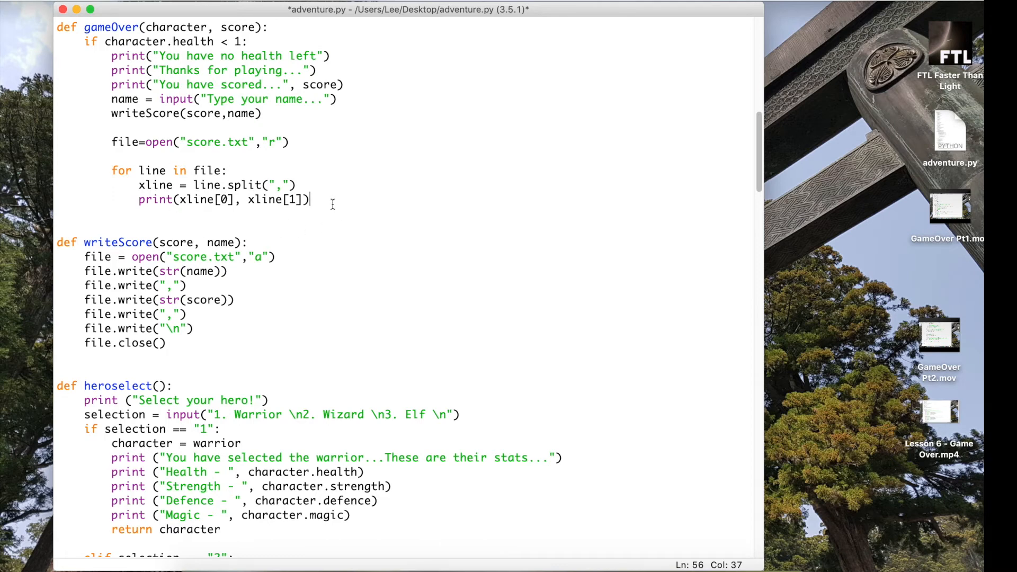
pyautogui.press('Return')
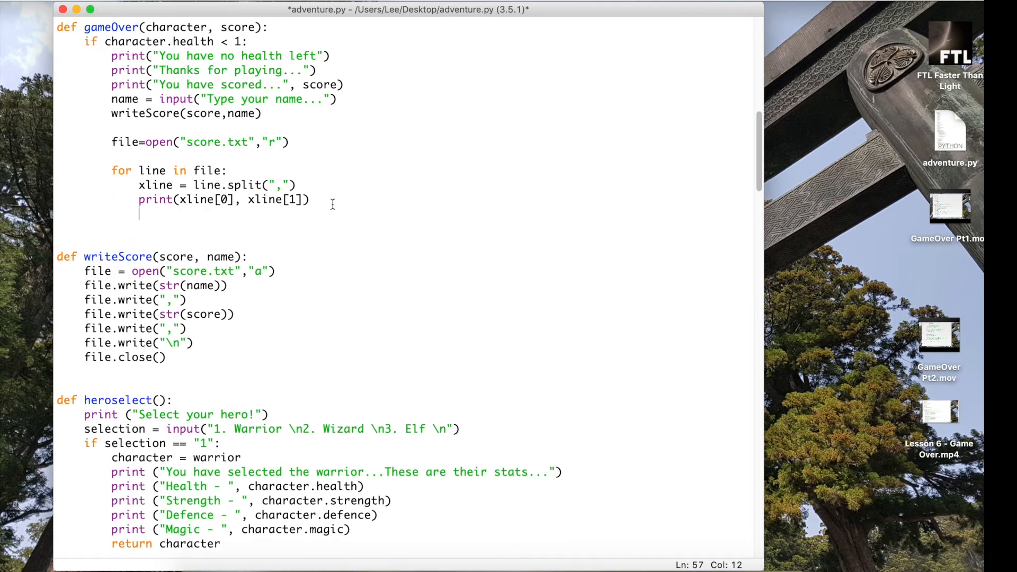
pyautogui.press('BackSpace')
# - End gameOver with exit() after the loop
pyautogui.press('Return')
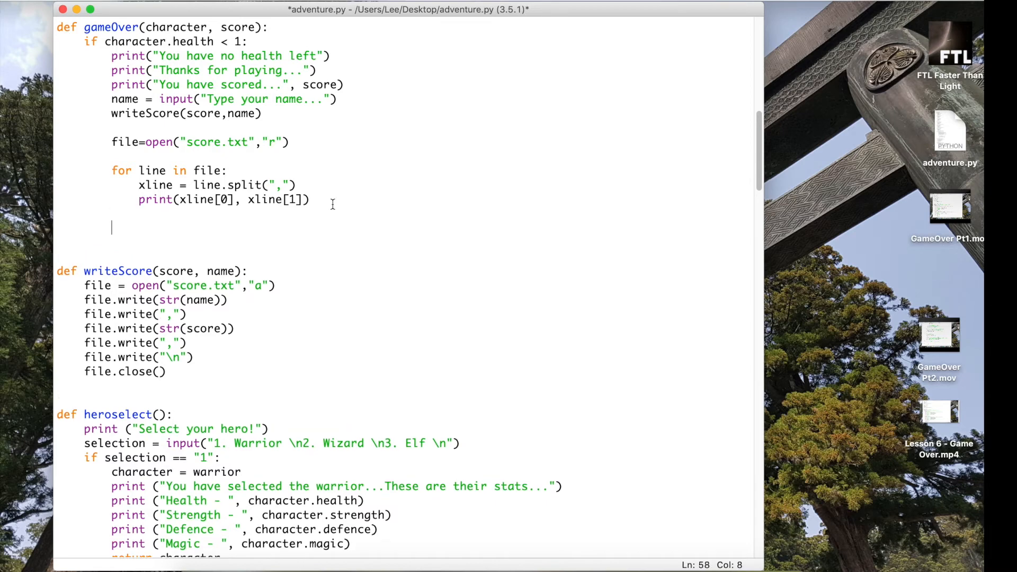
pyautogui.write('exi')
pyautogui.write('t()')
pyautogui.press('Return')
# - Run the script, play as the warrior until defeated by the Troll, and enter the name Lee
pyautogui.press('F5')
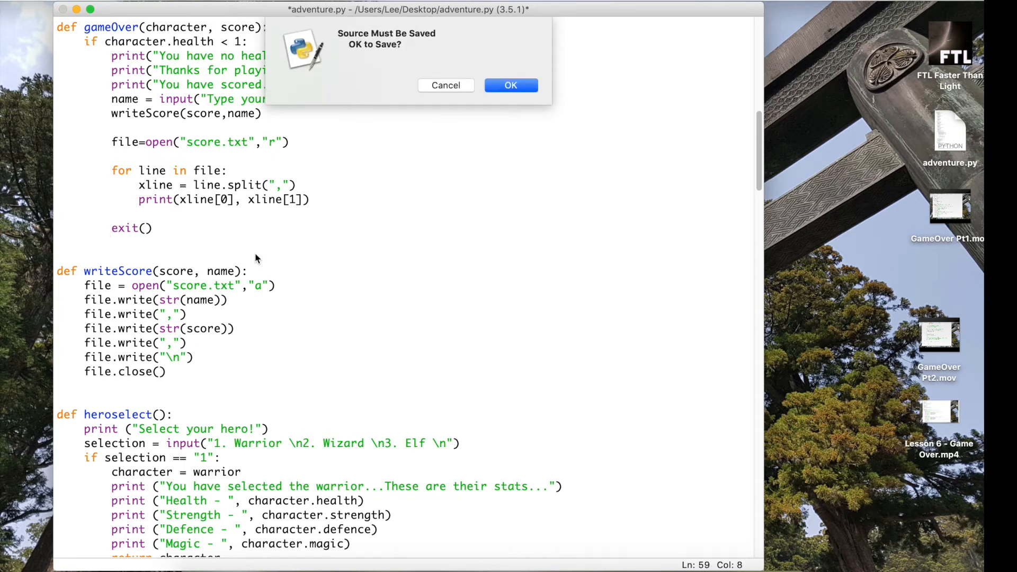
pyautogui.press('Return')
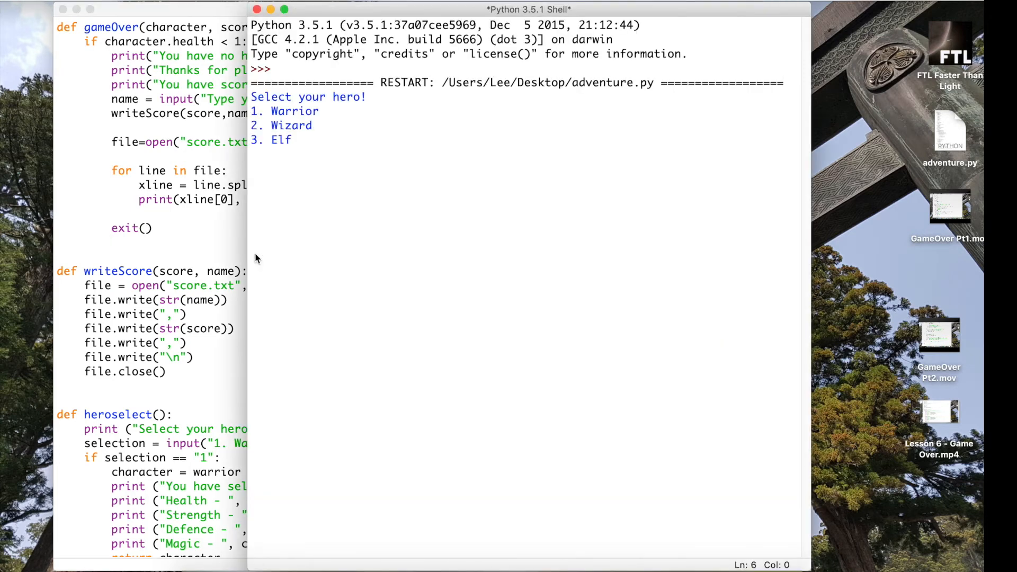
pyautogui.write('1')
pyautogui.press('Return')
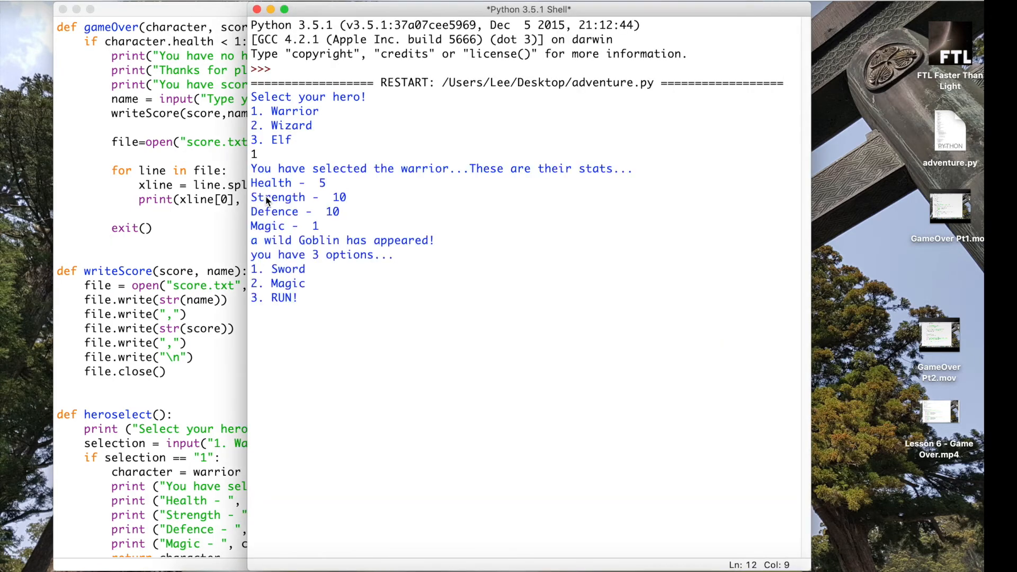
pyautogui.write('1')
pyautogui.press('Return')
pyautogui.write('1')
pyautogui.press('Return')
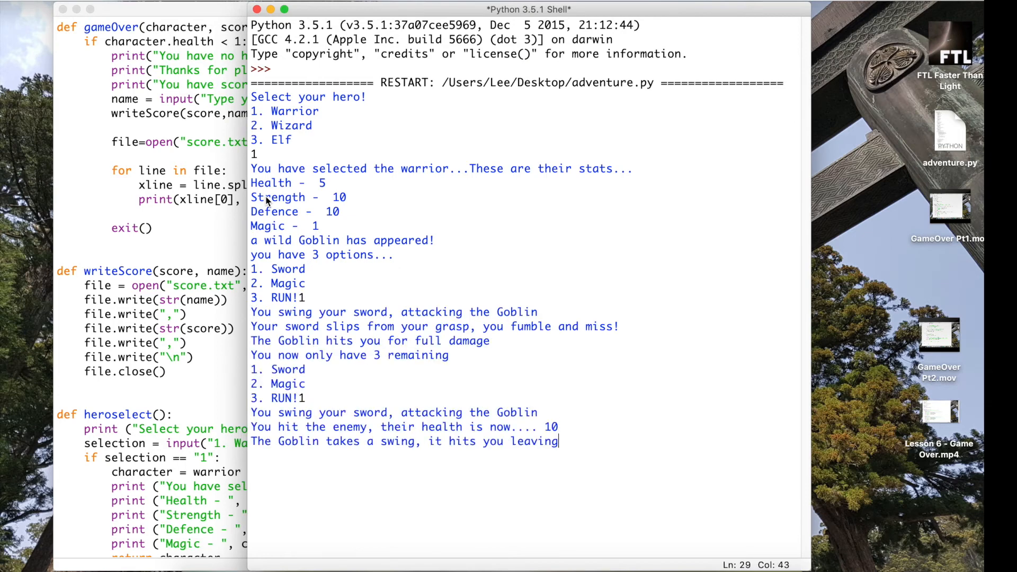
pyautogui.write('1')
pyautogui.press('Return')
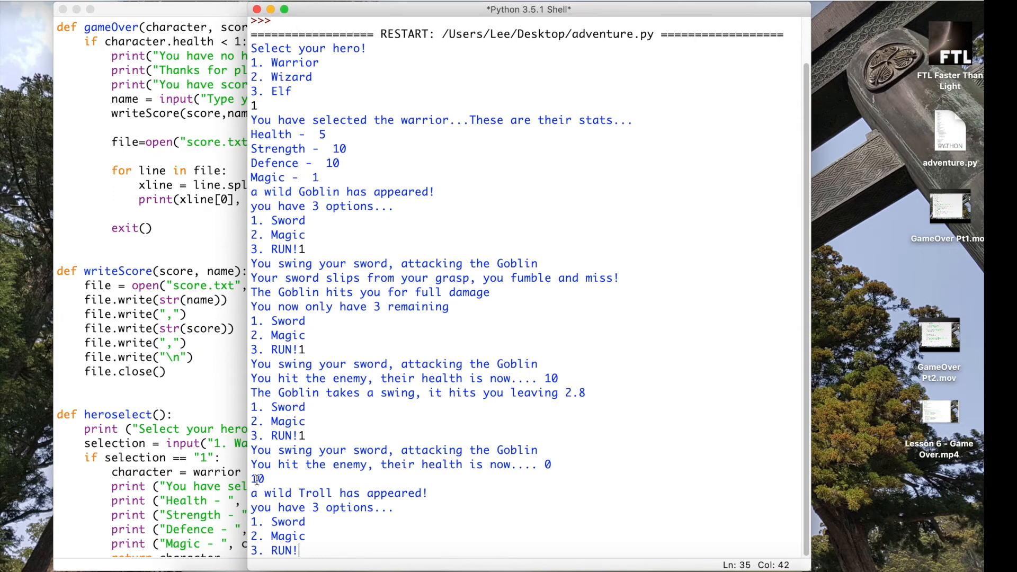
pyautogui.write('1')
pyautogui.press('Return')
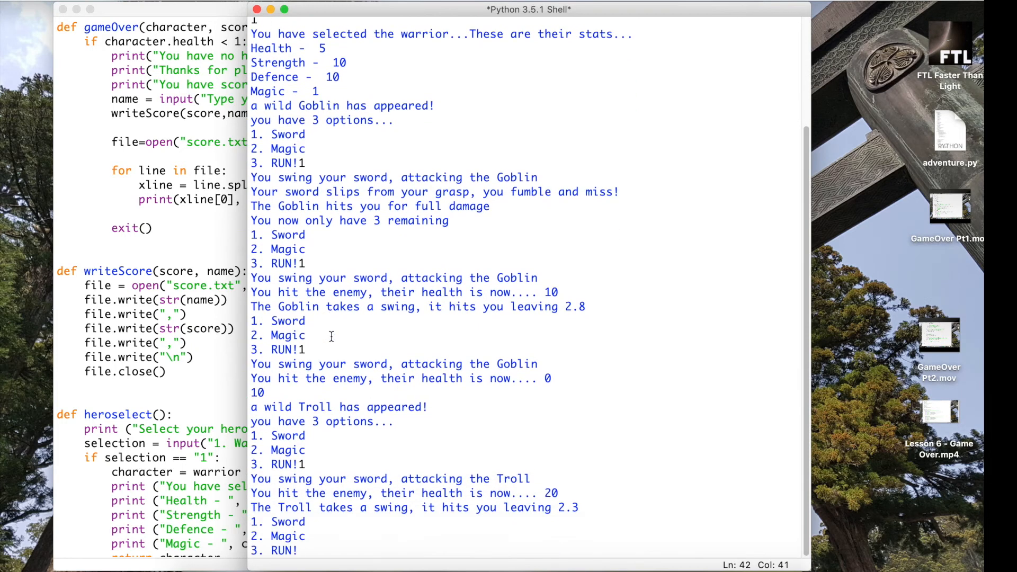
pyautogui.write('1')
pyautogui.press('Return')
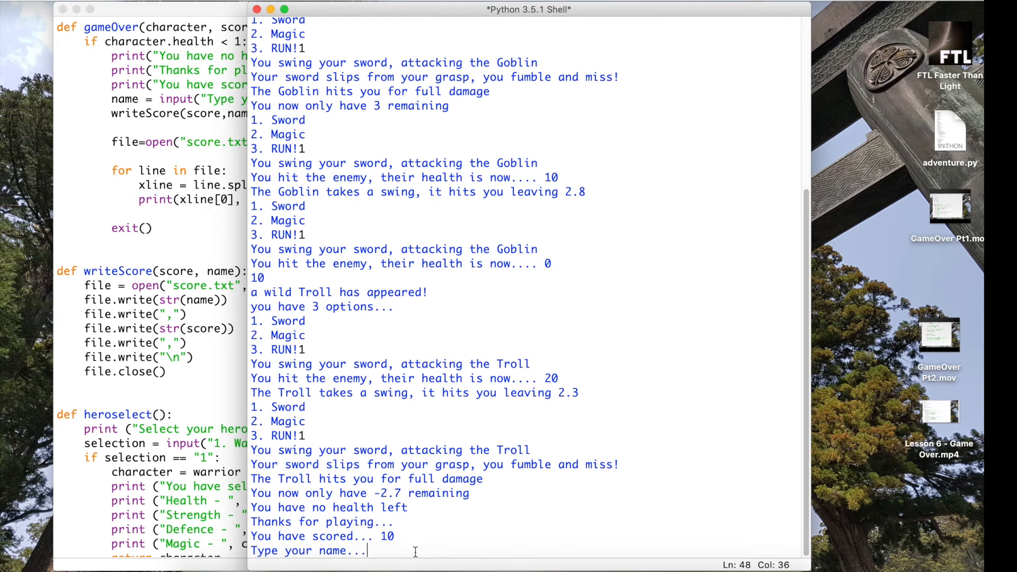
pyautogui.write('Lee')
pyautogui.press('Return')
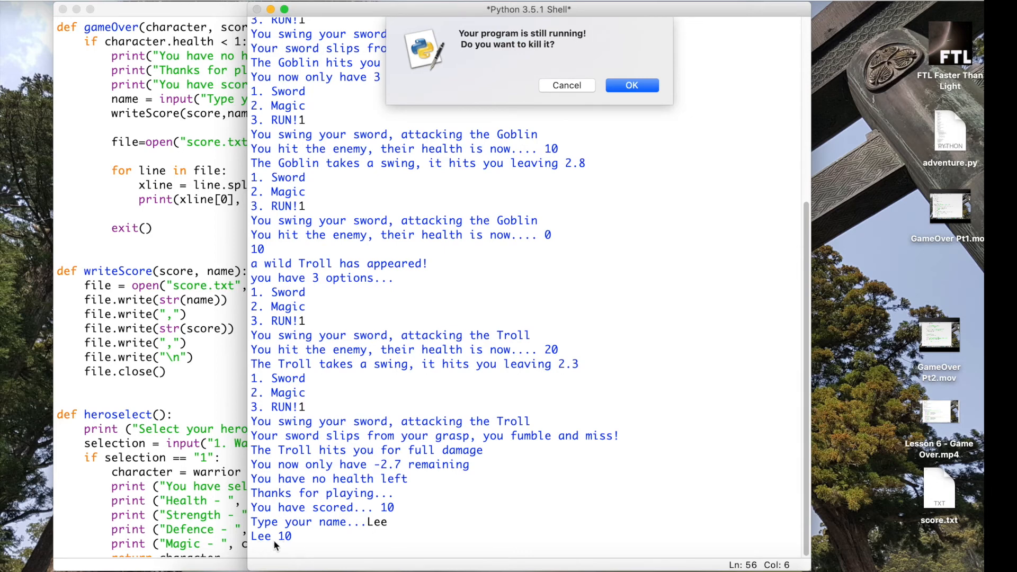
# - Kill the running game, check score.txt holds Lee,10, close it and return to adventure.py
pyautogui.click(632, 86)
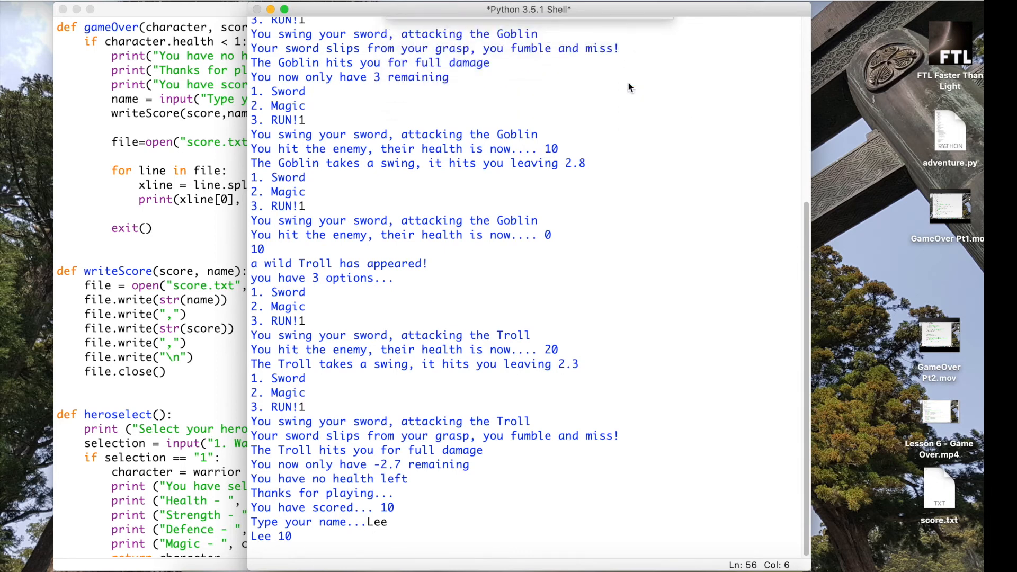
pyautogui.doubleClick(940, 480)
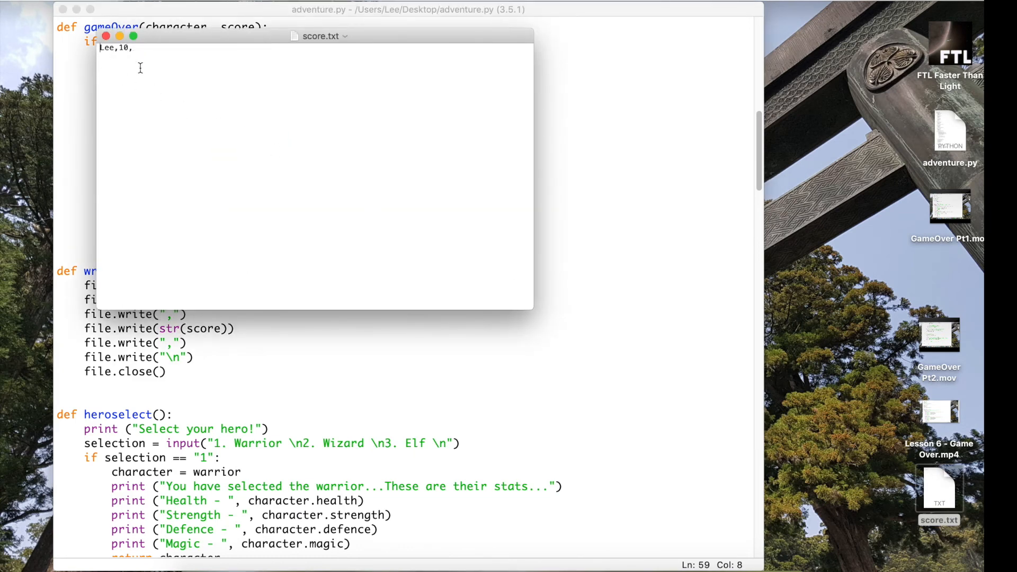
pyautogui.click(106, 37)
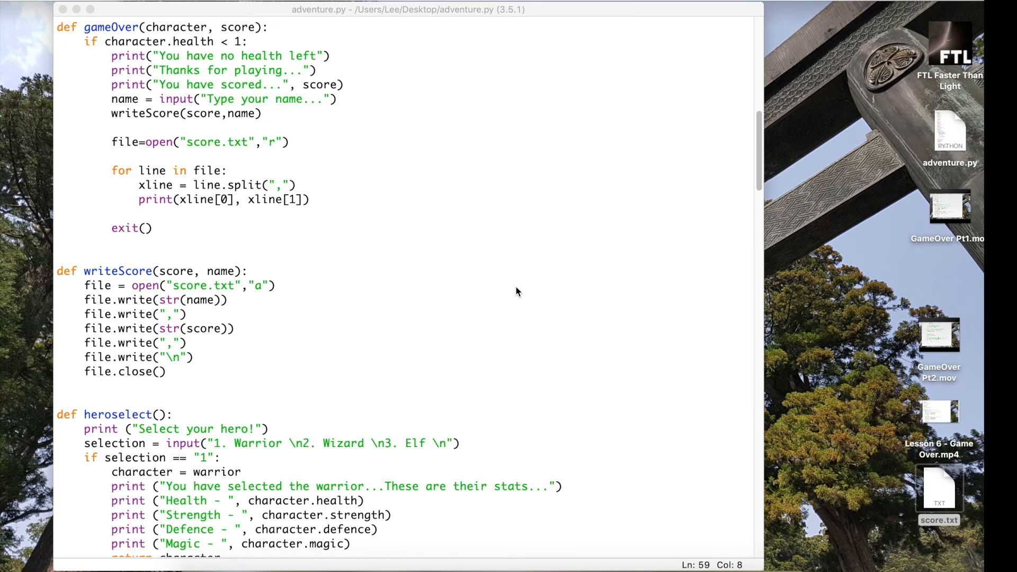
pyautogui.click(517, 291)
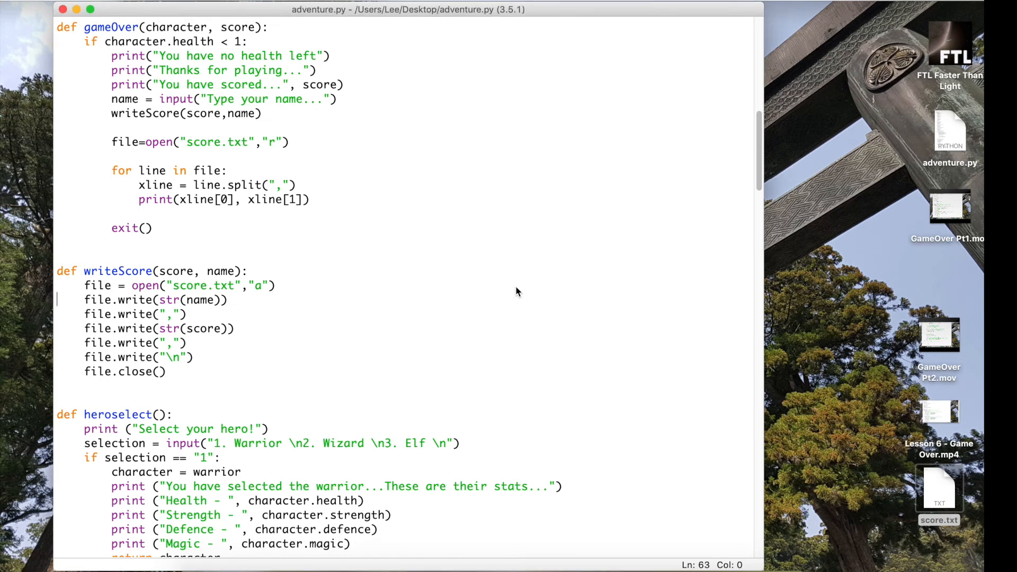
# - Run adventure.py as the warrior and defeat the Goblin and Troll with the sword to score 10
pyautogui.press('F5')
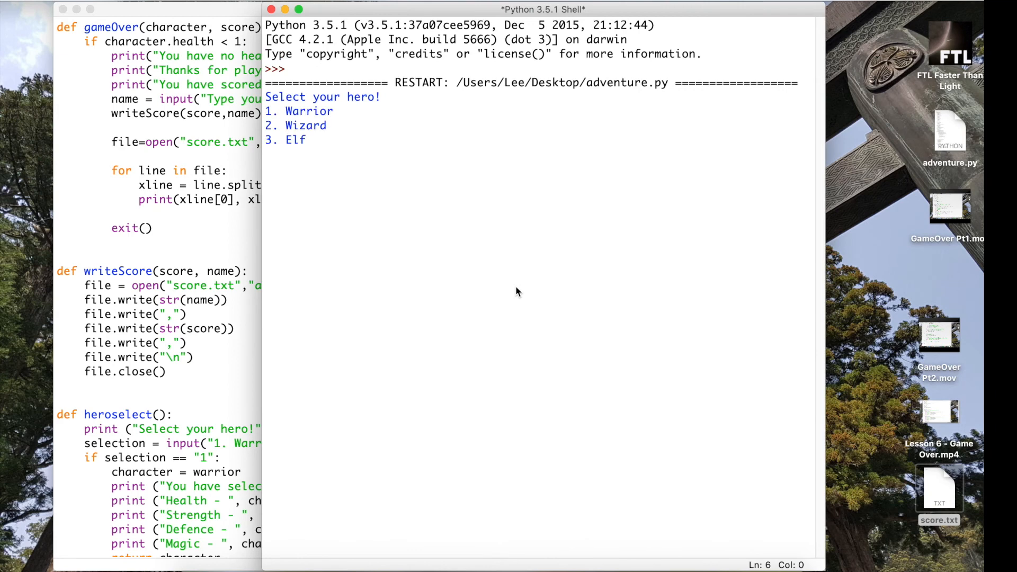
pyautogui.write('1')
pyautogui.press('Return')
pyautogui.write('1')
pyautogui.press('Return')
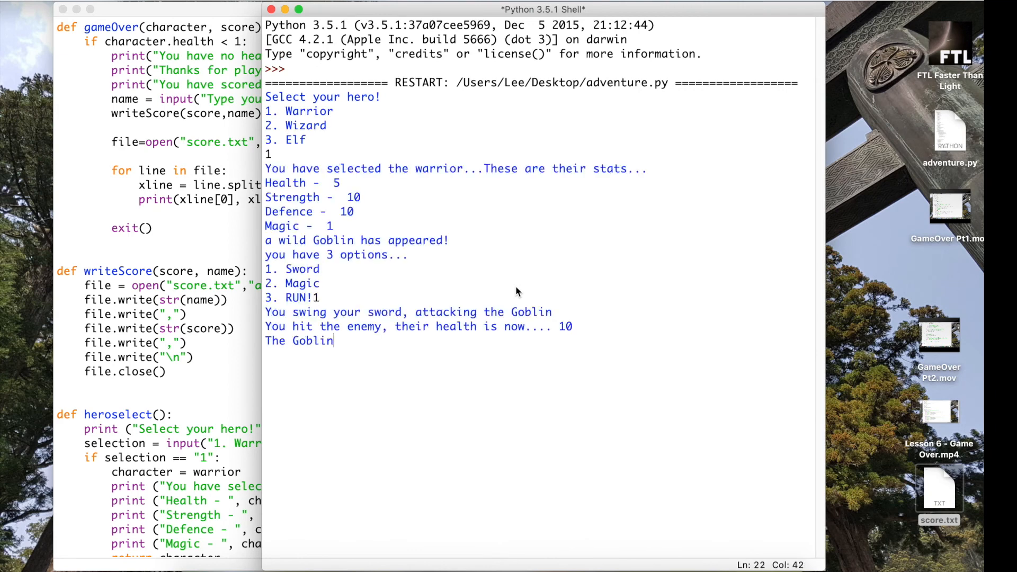
pyautogui.write('1')
pyautogui.press('Return')
pyautogui.write('1')
pyautogui.press('Return')
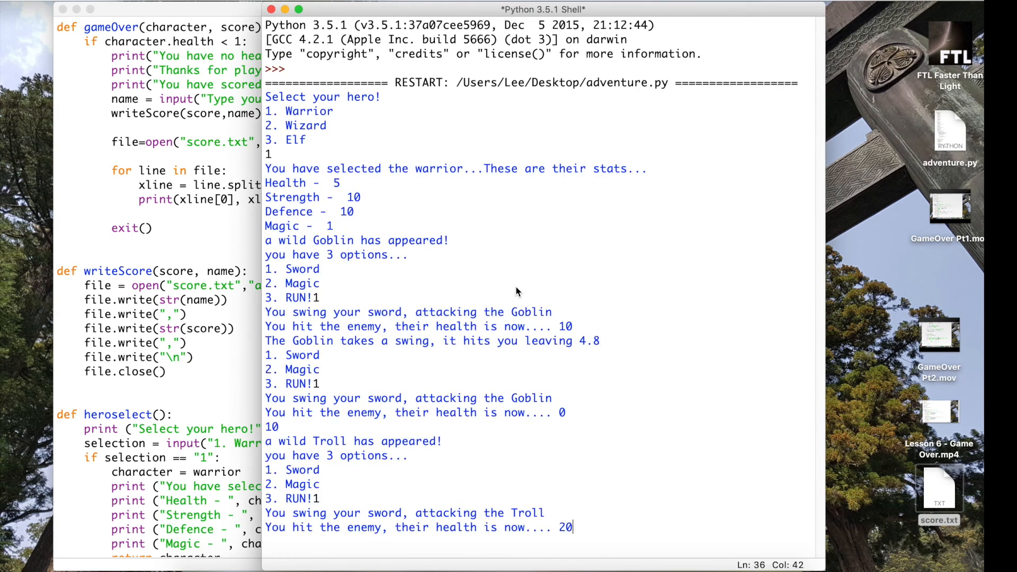
pyautogui.write('1')
pyautogui.press('Return')
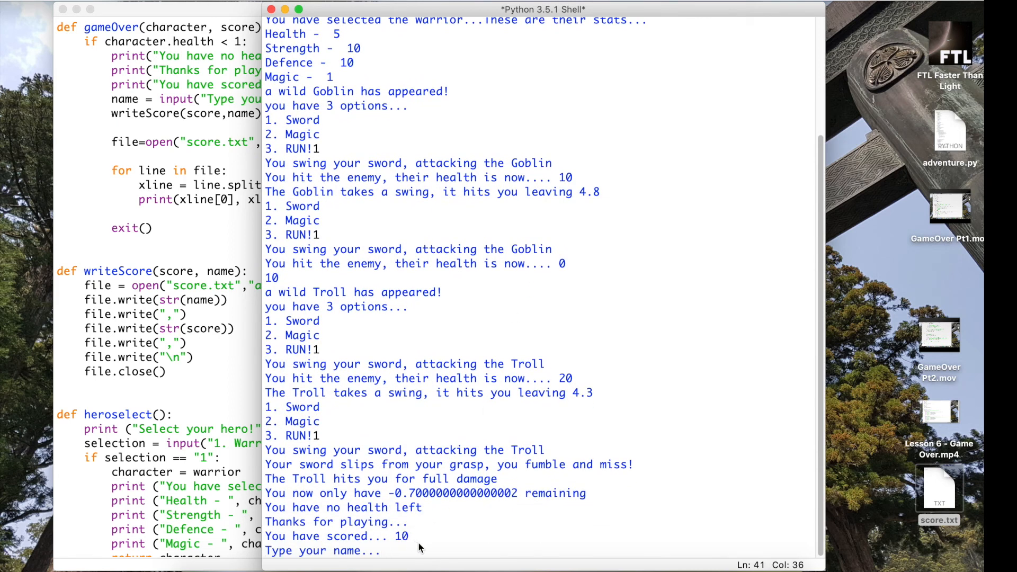
pyautogui.write('George')
# - Save the score under George so Lee 10 and George 10 print, then kill the running program
pyautogui.press('Return')
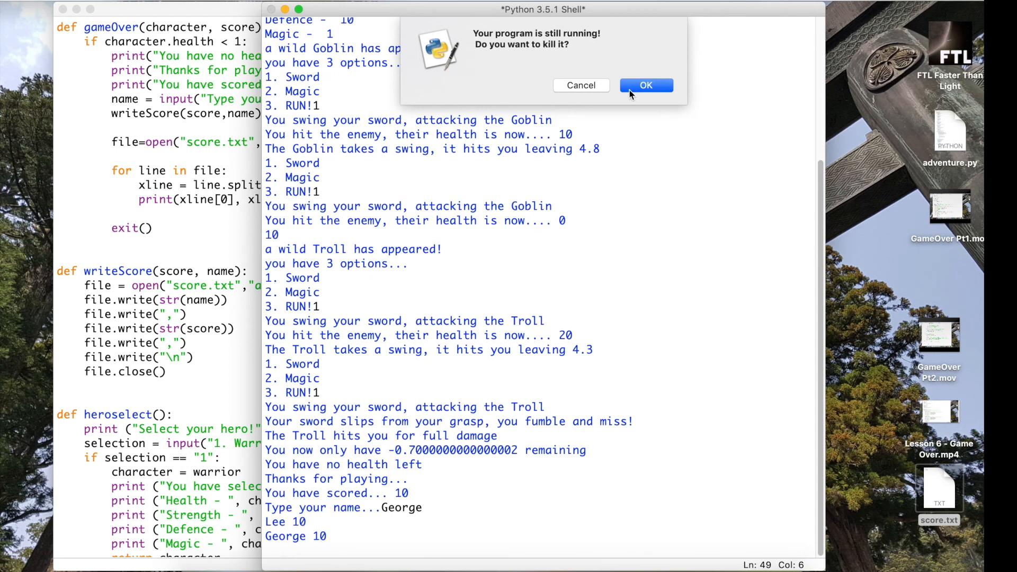
pyautogui.click(646, 85)
# - Check score.txt briefly, close it and return to the adventure.py editor
pyautogui.doubleClick(940, 493)
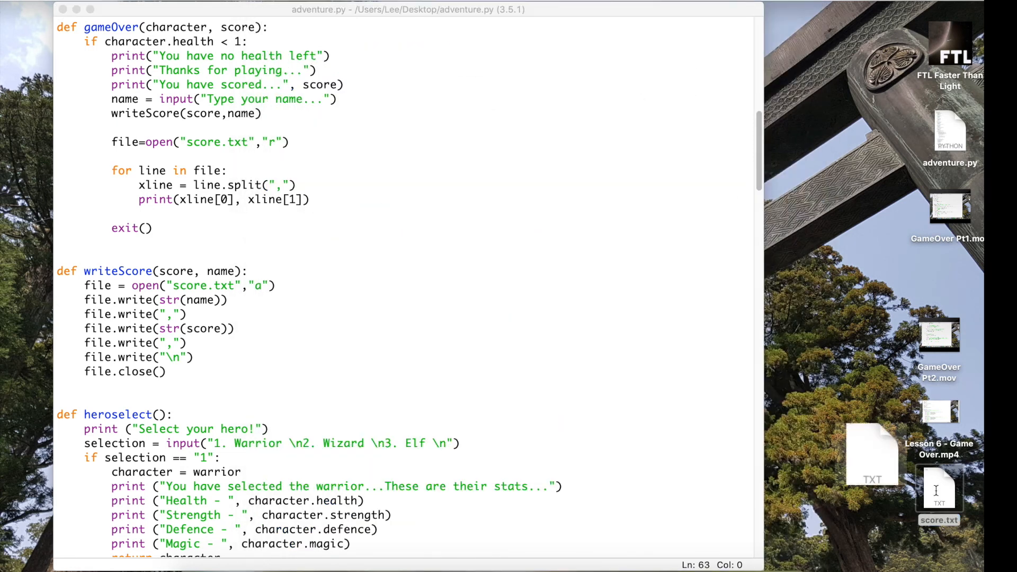
pyautogui.click(106, 37)
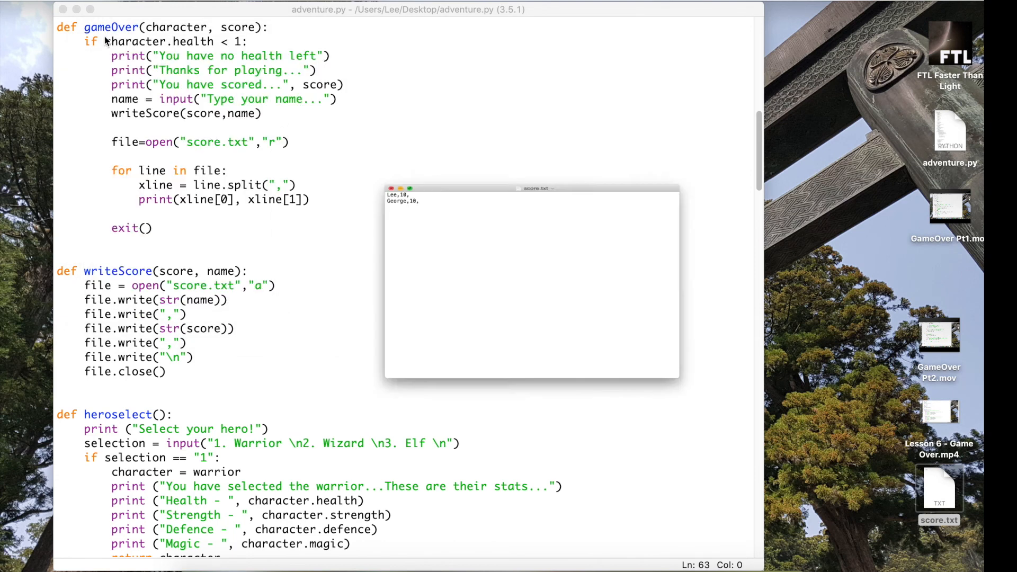
pyautogui.click(147, 215)
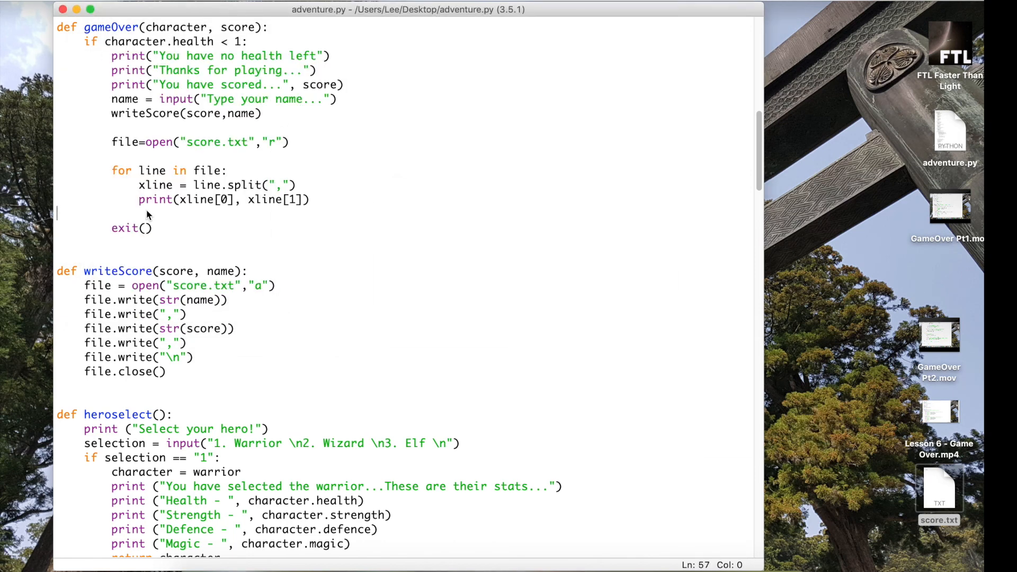
# - Run a third game as John scoring 0 so Lee 10, George 10 and John 0 print, then kill the program
pyautogui.press('F5')
pyautogui.write('1')
pyautogui.press('Return')
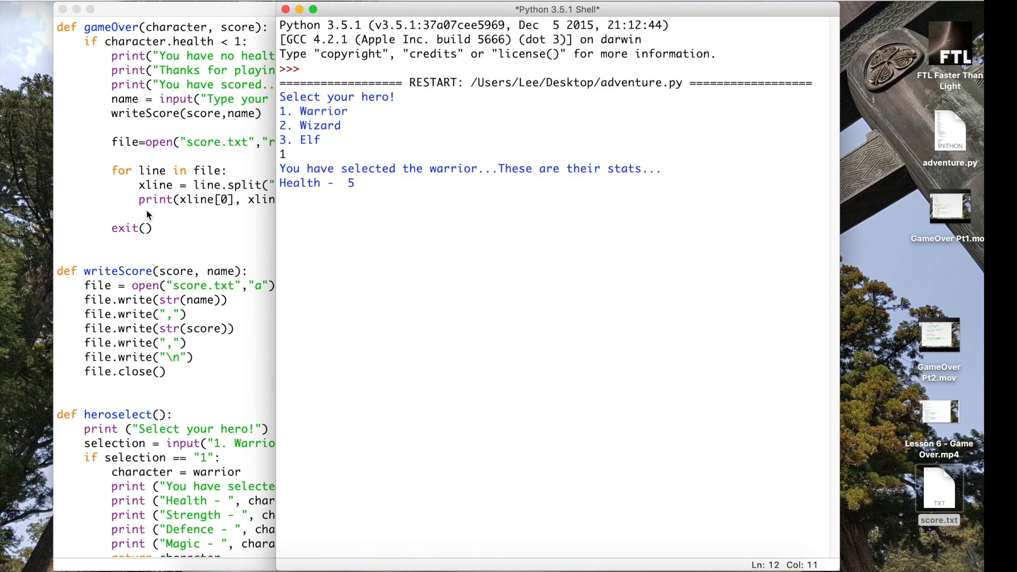
pyautogui.write('1')
pyautogui.press('Return')
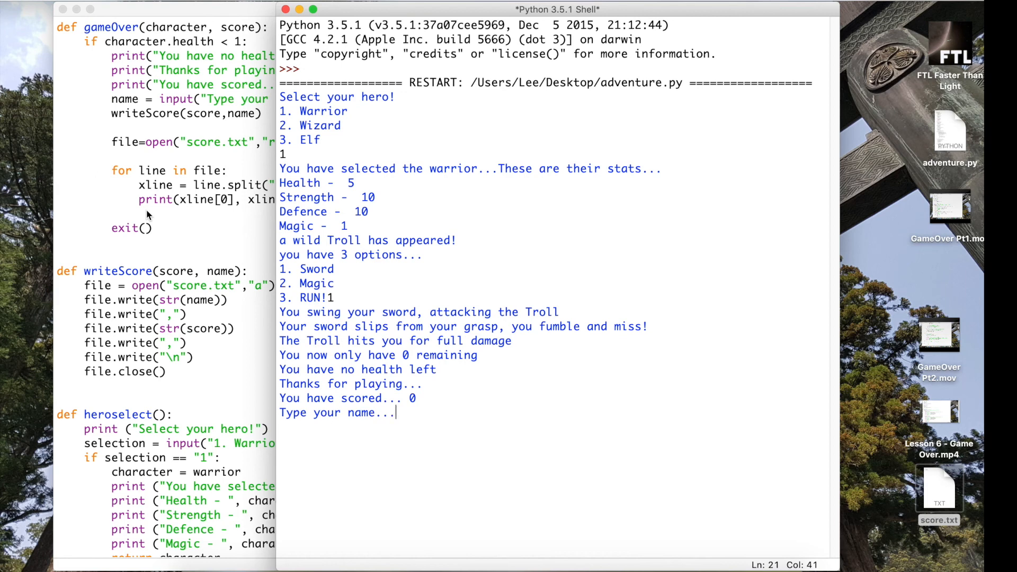
pyautogui.write('Jjogn')
pyautogui.press('BackSpace')
pyautogui.press('BackSpace')
pyautogui.write('hn')
pyautogui.press('Return')
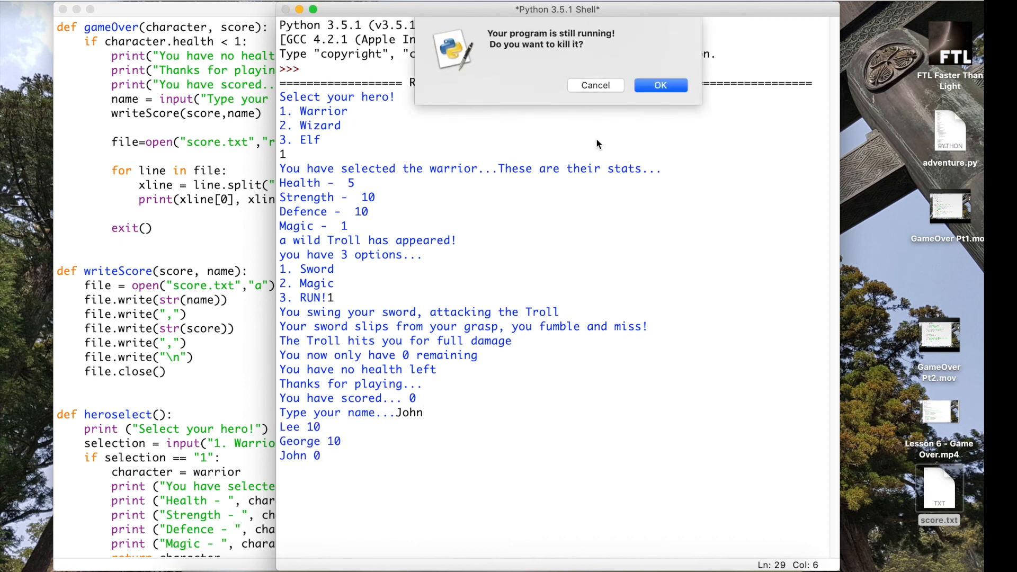
pyautogui.click(660, 86)
# - Verify score.txt in TextEdit lists Lee,10, George,10 and John,0, then close it
pyautogui.doubleClick(937, 488)
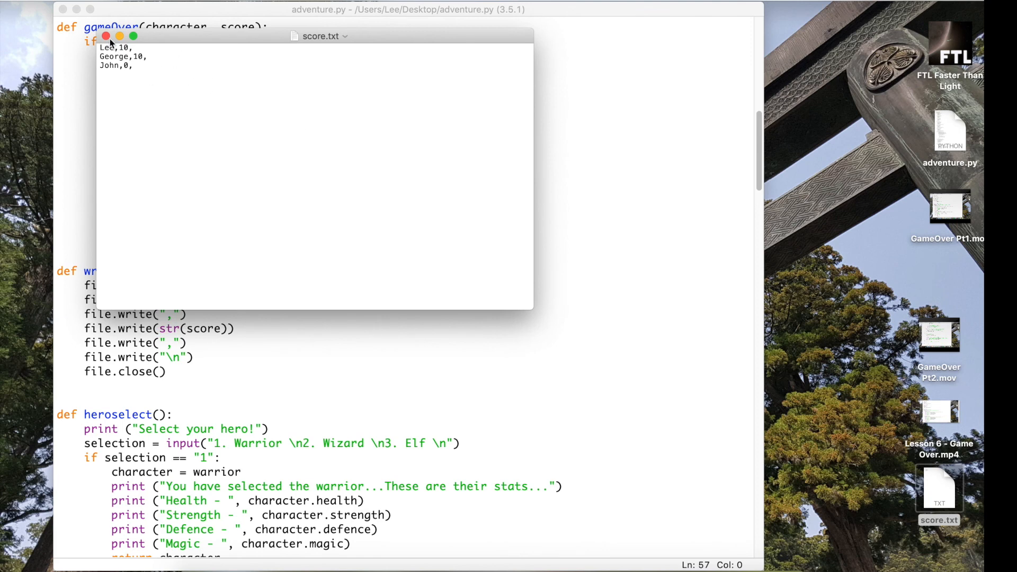
pyautogui.click(106, 37)
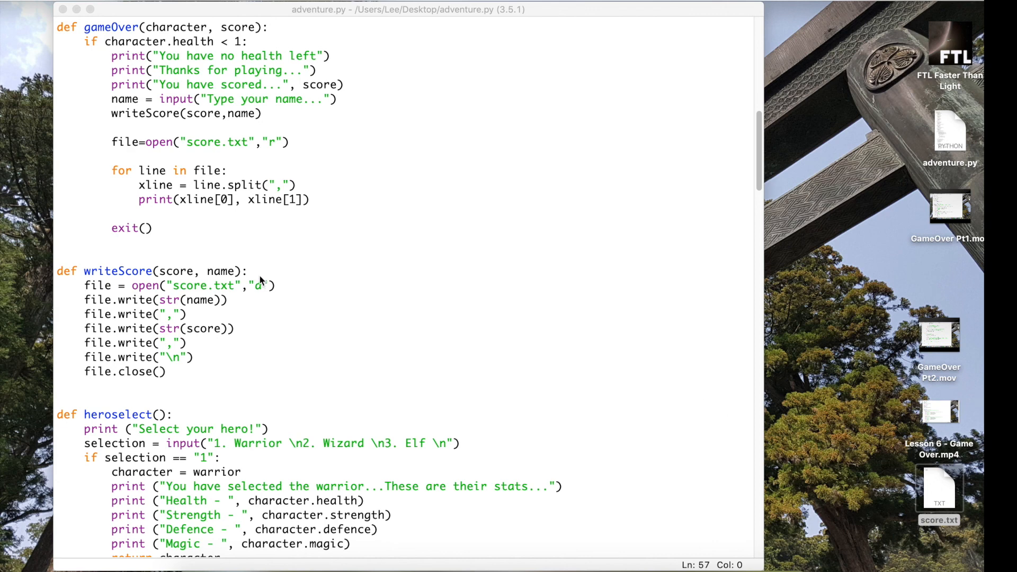
pyautogui.scroll(2, 259, 282)
pyautogui.scroll(-1, 260, 282)
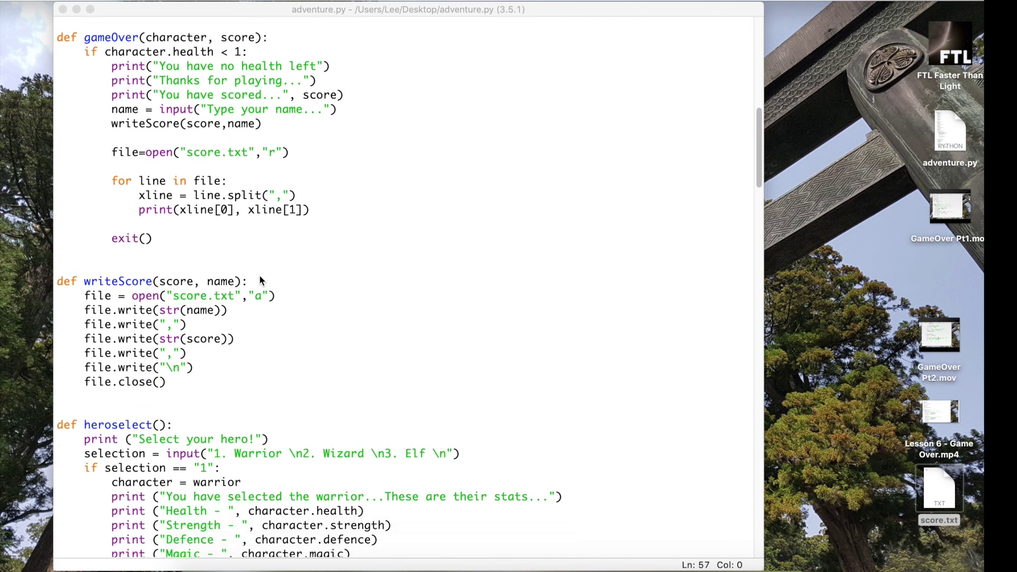
pyautogui.click(136, 252)
pyautogui.scroll(-1, 361, 295)
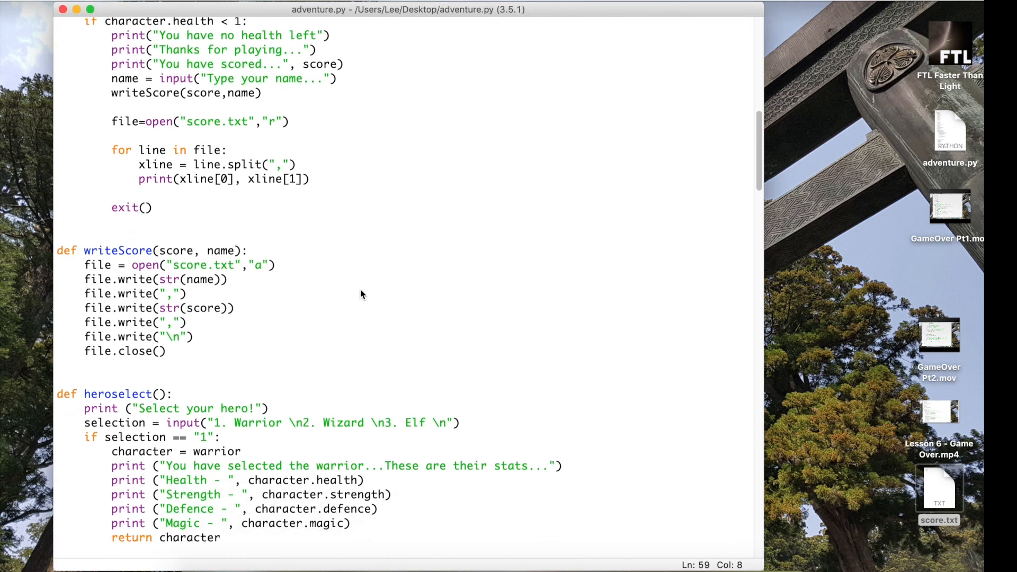
pyautogui.scroll(2, 361, 294)
pyautogui.scroll(2, 362, 294)
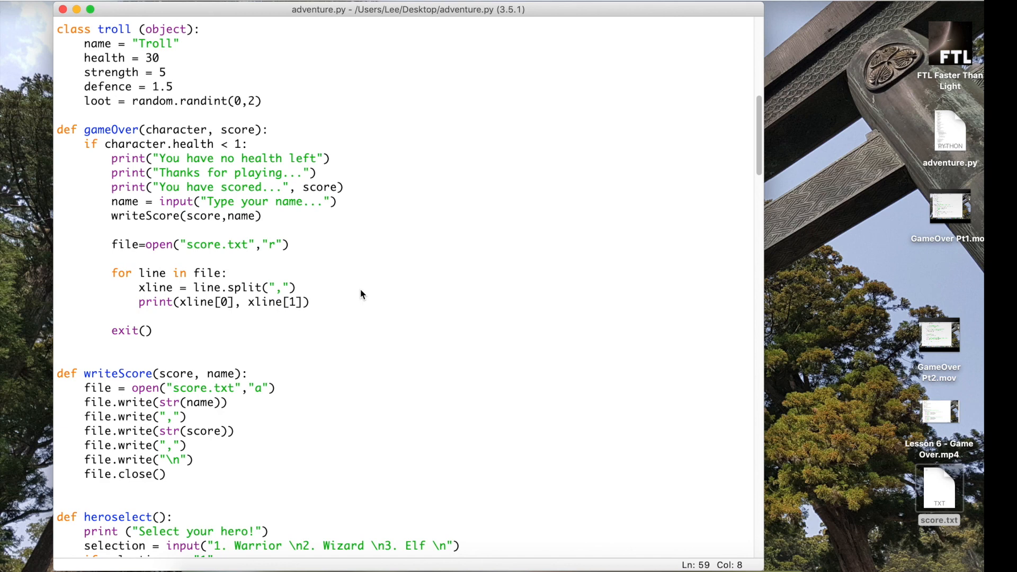
pyautogui.scroll(-1, 312, 369)
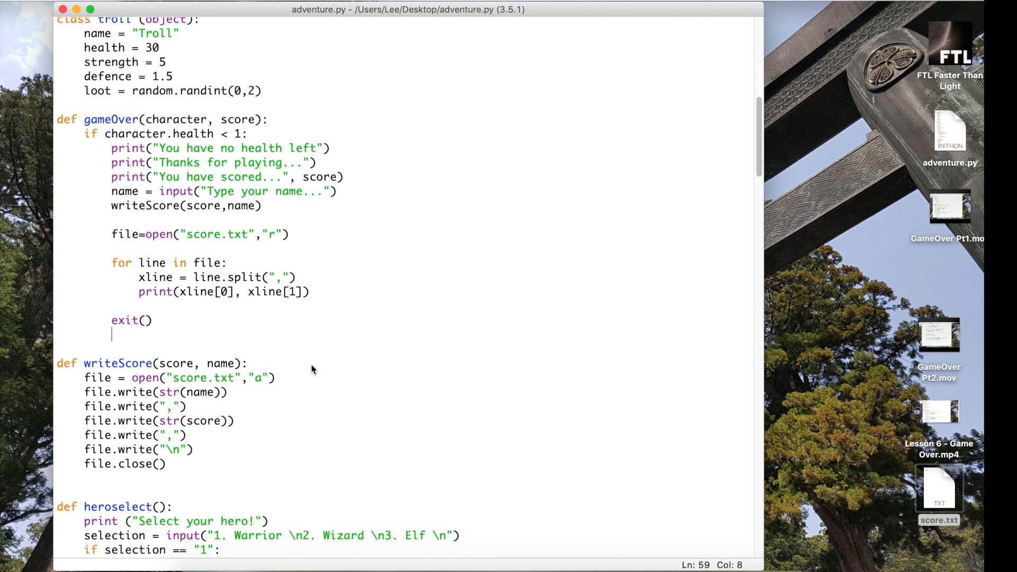